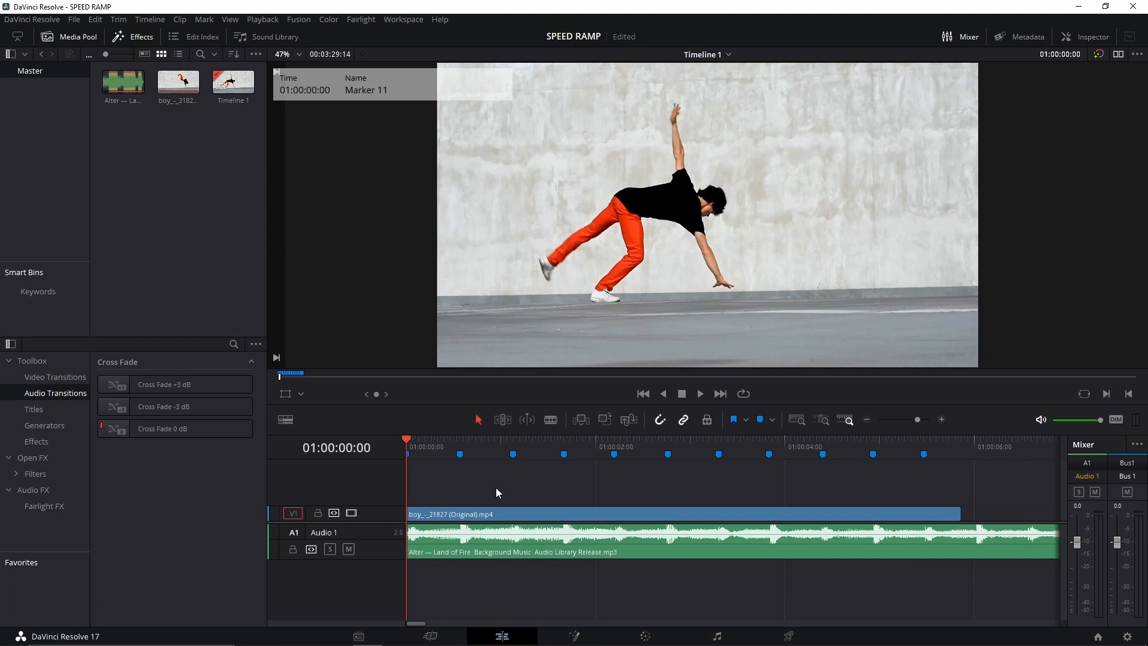
Play the timeline to review the dance clip against the music and its markers, then return to the start
{"action": "key", "text": "space"}
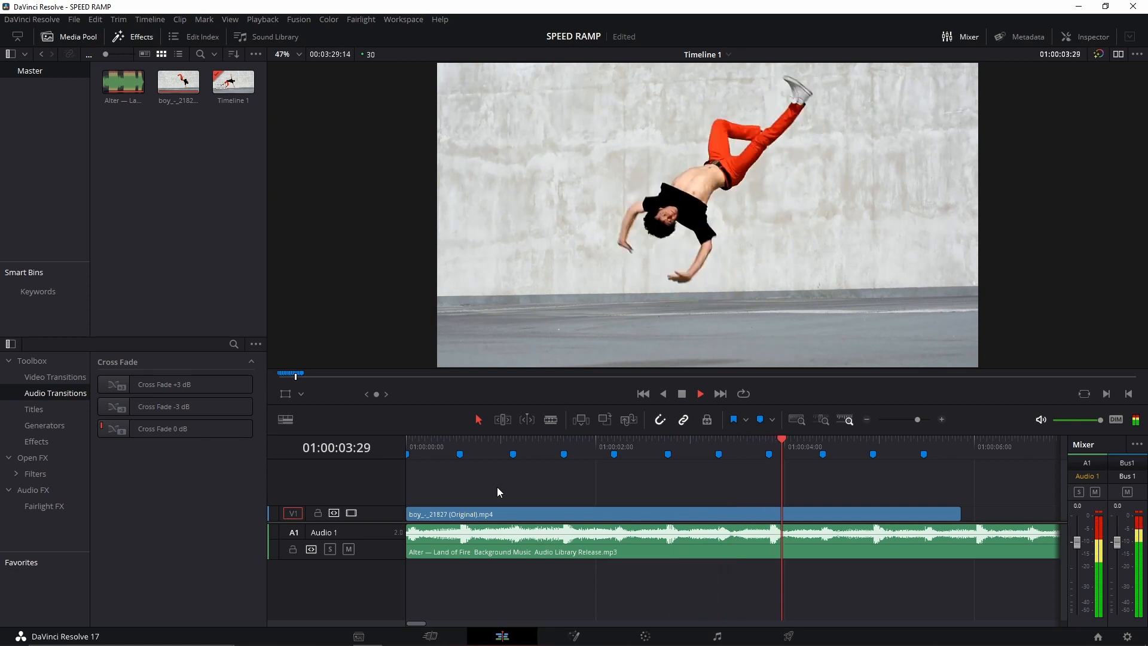
{"action": "key", "text": "space"}
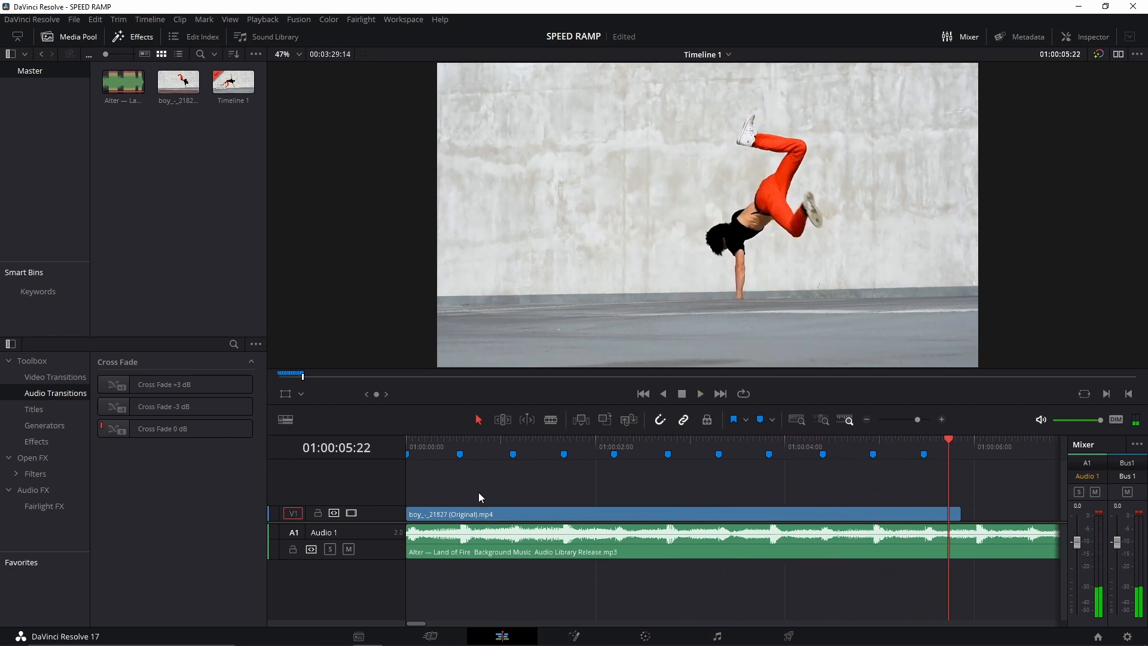
{"action": "left_click", "coordinate": [417, 443]}
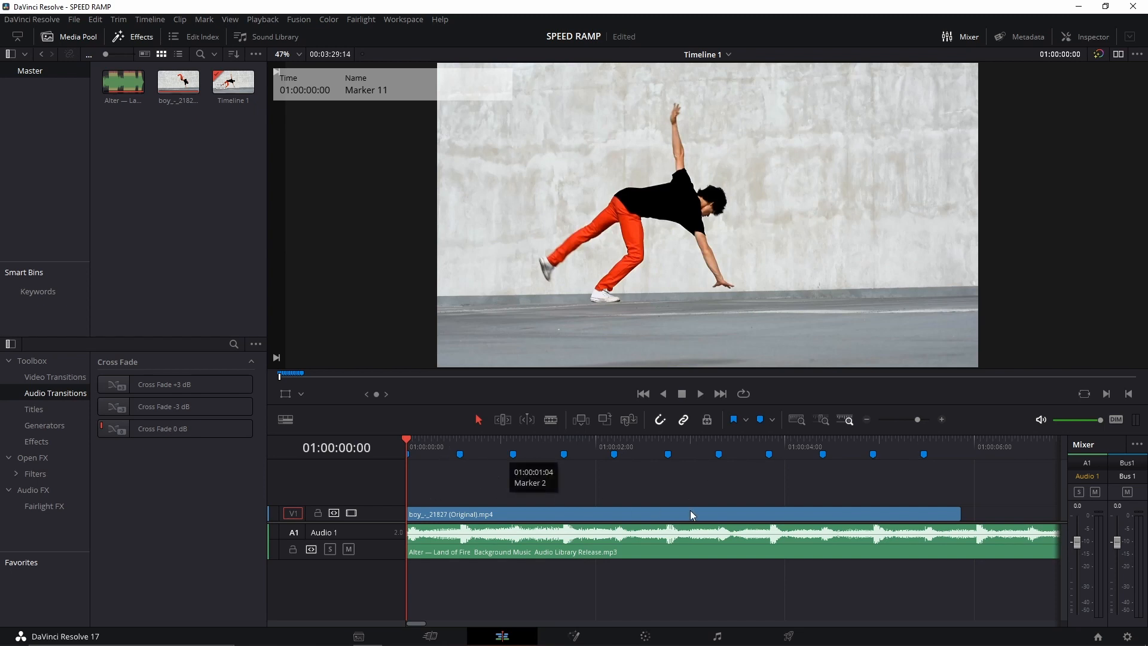
Split the boy video clip on V1 at Marker 1, Marker 2 and Marker 3
{"action": "left_click", "coordinate": [461, 453]}
{"action": "left_click", "coordinate": [476, 518]}
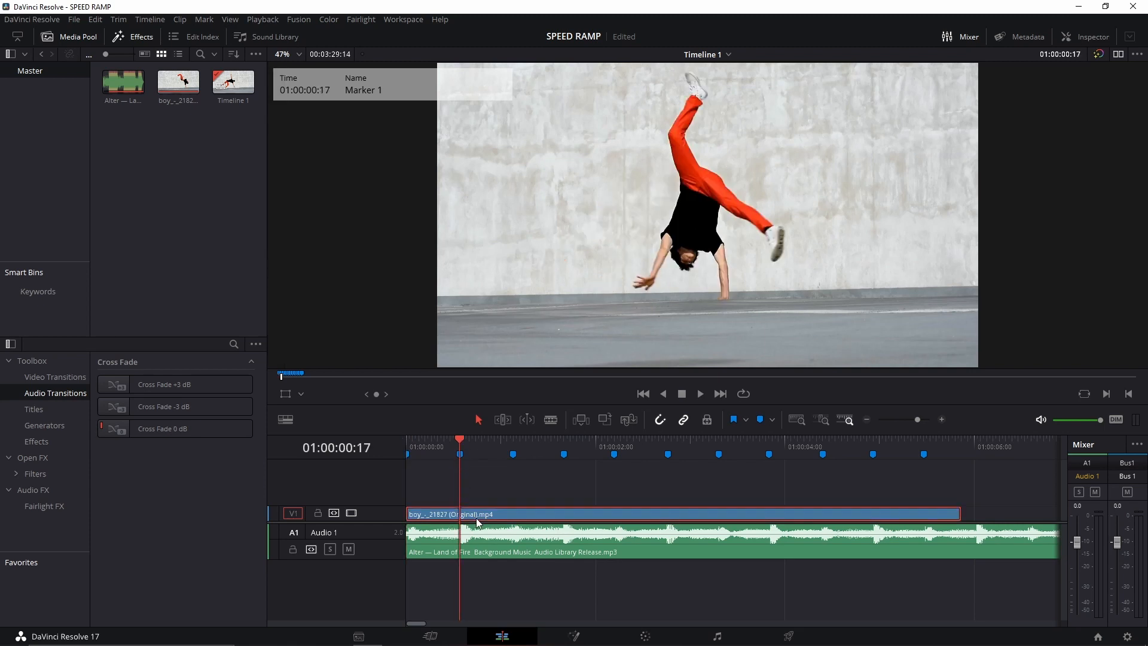
{"action": "key", "text": "ctrl+b"}
{"action": "left_click", "coordinate": [514, 454]}
{"action": "left_click", "coordinate": [537, 516]}
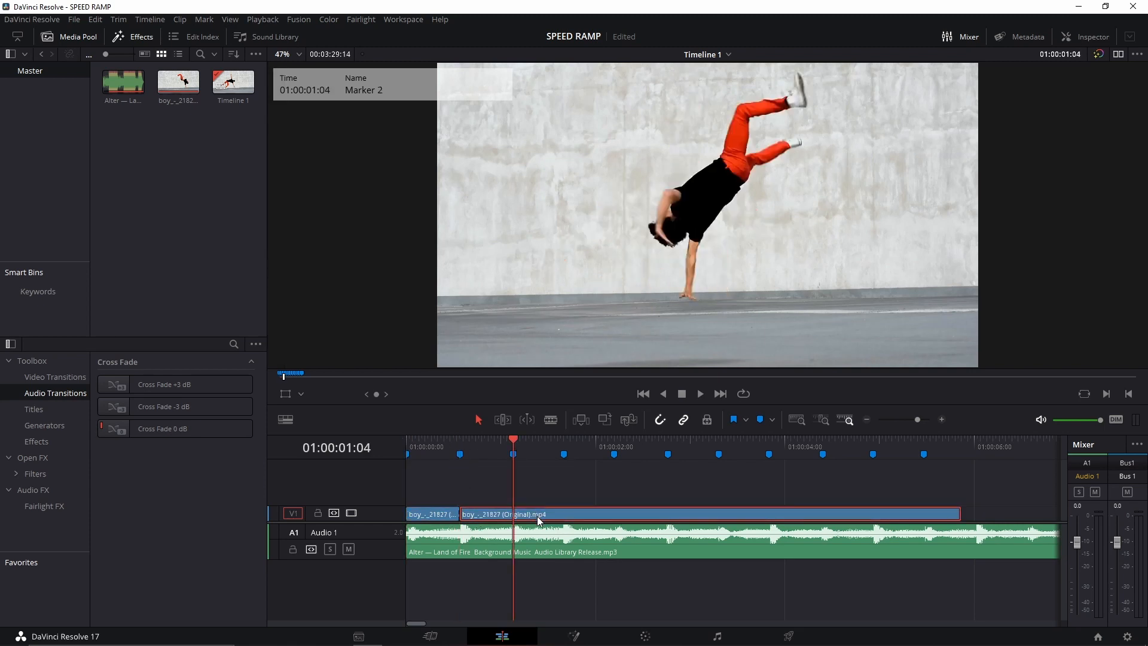
{"action": "key", "text": "ctrl+b"}
{"action": "left_click", "coordinate": [565, 454]}
{"action": "left_click", "coordinate": [593, 513]}
{"action": "key", "text": "ctrl+b"}
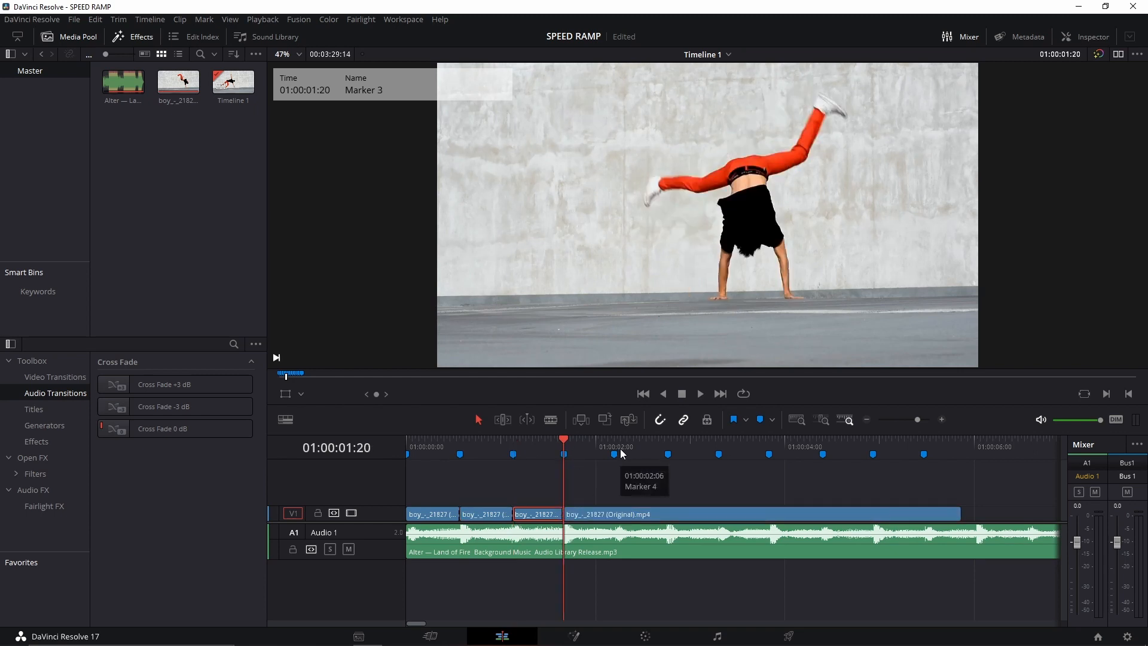
Split the remaining part of the video clip at the next three beat markers, Marker 4 to Marker 6
{"action": "left_click", "coordinate": [615, 454]}
{"action": "left_click", "coordinate": [638, 515]}
{"action": "key", "text": "ctrl+b"}
{"action": "left_click", "coordinate": [668, 453]}
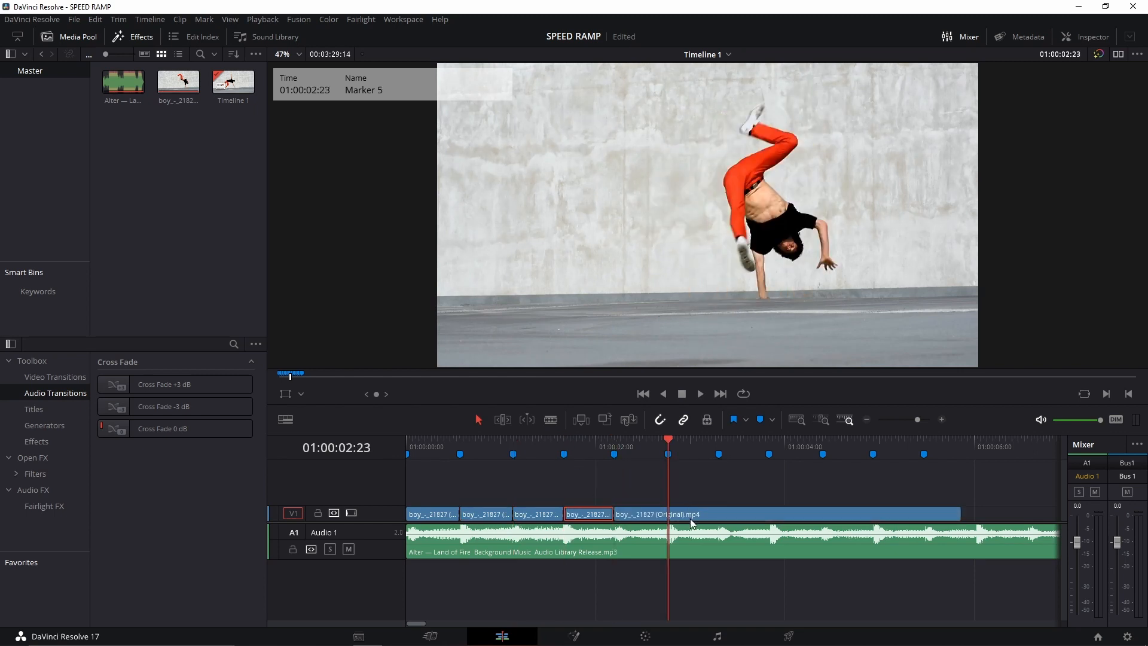
{"action": "left_click", "coordinate": [690, 517]}
{"action": "key", "text": "ctrl+b"}
{"action": "left_click", "coordinate": [719, 454]}
{"action": "key", "text": "ctrl+b"}
Split the rest of the video clip at Markers 7 to 10 and save the project
{"action": "left_click", "coordinate": [769, 454]}
{"action": "left_click", "coordinate": [792, 514]}
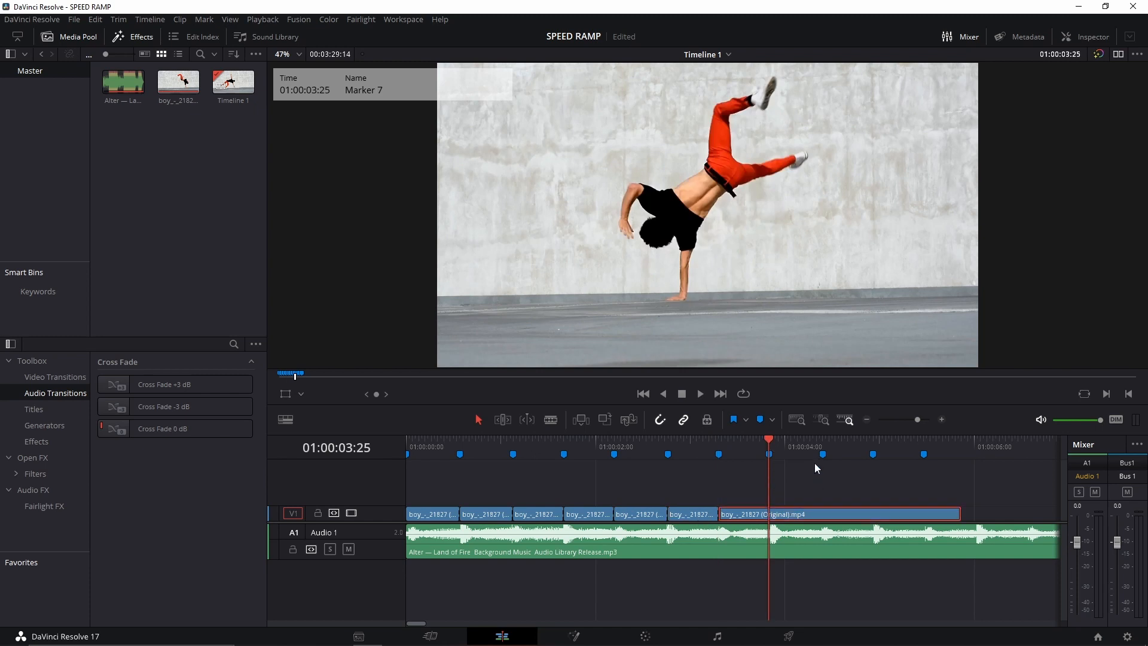
{"action": "key", "text": "ctrl+b"}
{"action": "left_click", "coordinate": [823, 455]}
{"action": "left_click", "coordinate": [843, 513]}
{"action": "key", "text": "ctrl+b"}
{"action": "left_click", "coordinate": [874, 454]}
{"action": "left_click", "coordinate": [892, 513]}
{"action": "key", "text": "ctrl+b"}
{"action": "left_click", "coordinate": [924, 455]}
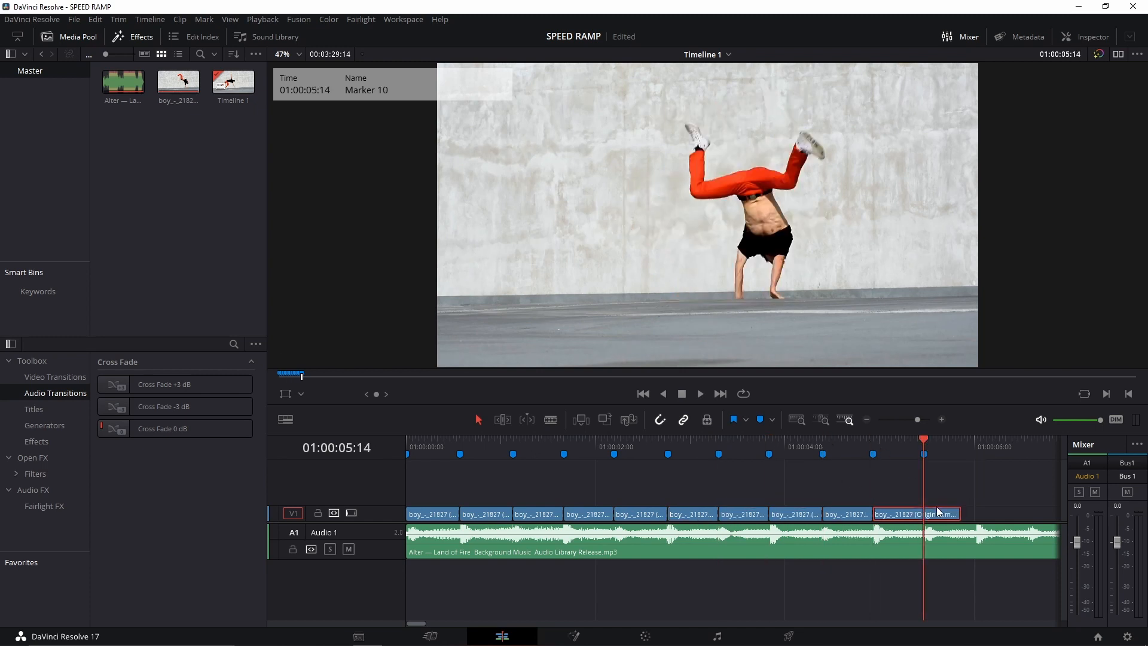
{"action": "key", "text": "ctrl+b"}
{"action": "key", "text": "ctrl+s"}
Examine the first clip segment's frame range on the Fusion page and return to the Edit page
{"action": "left_click", "coordinate": [414, 443]}
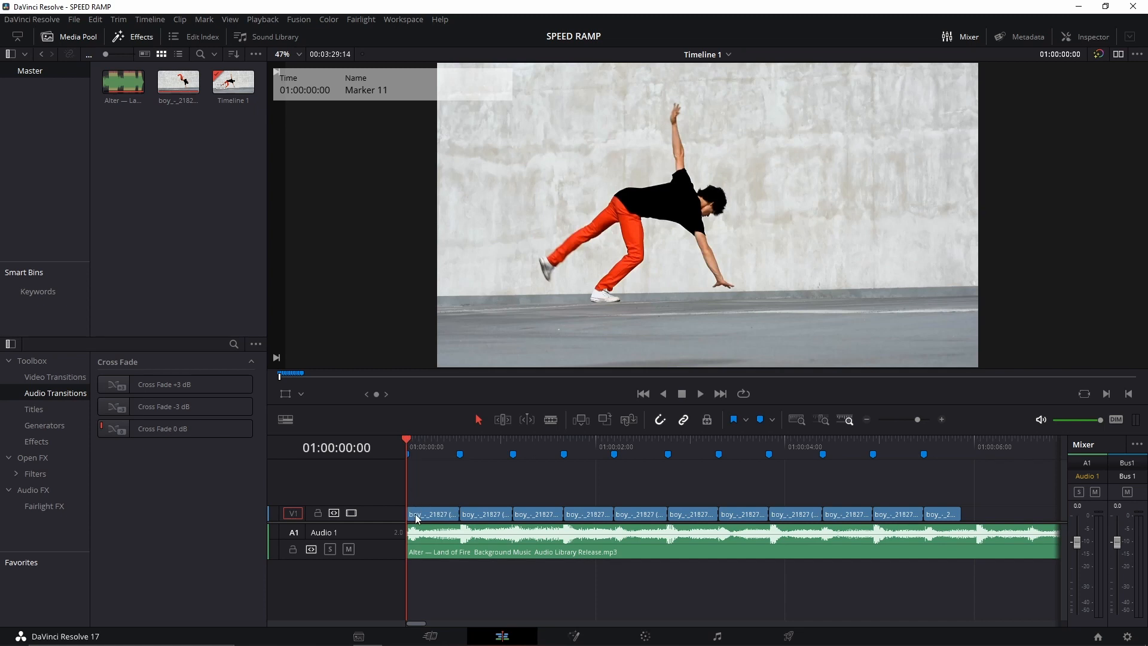
{"action": "left_click", "coordinate": [575, 637]}
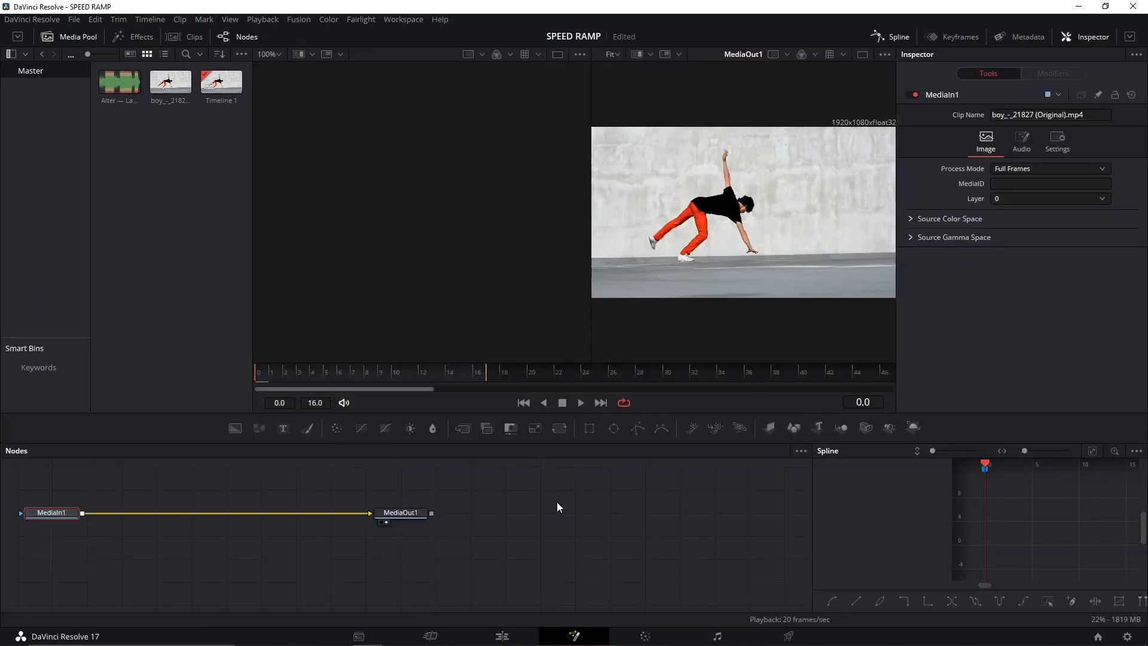
{"action": "left_click", "coordinate": [502, 637]}
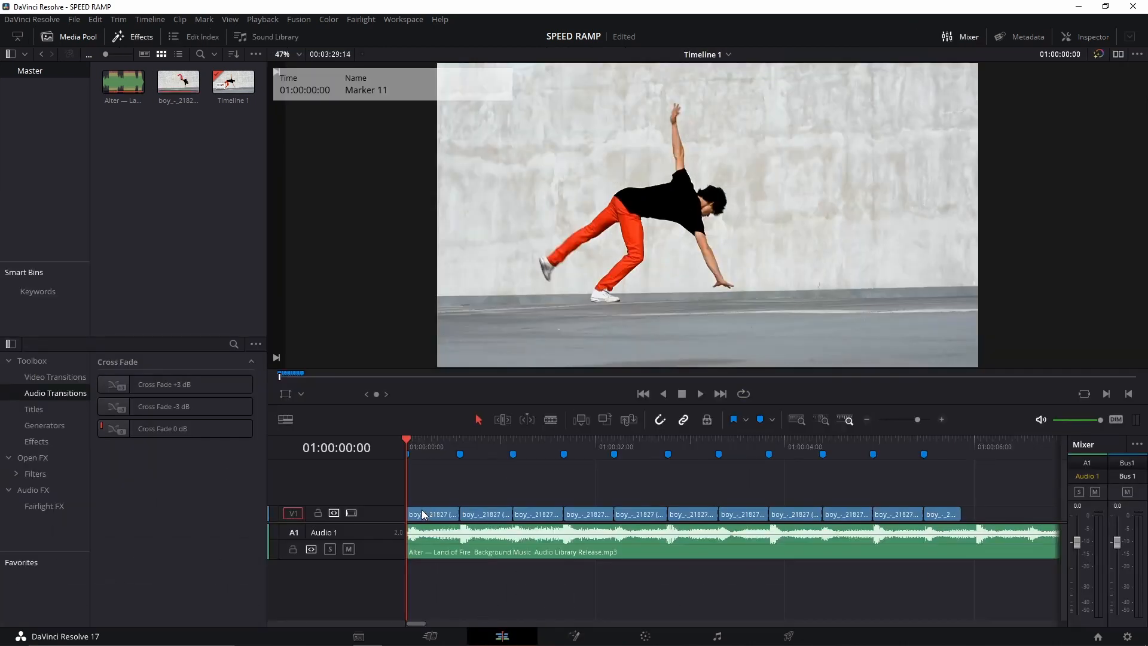
{"action": "left_click", "coordinate": [576, 637]}
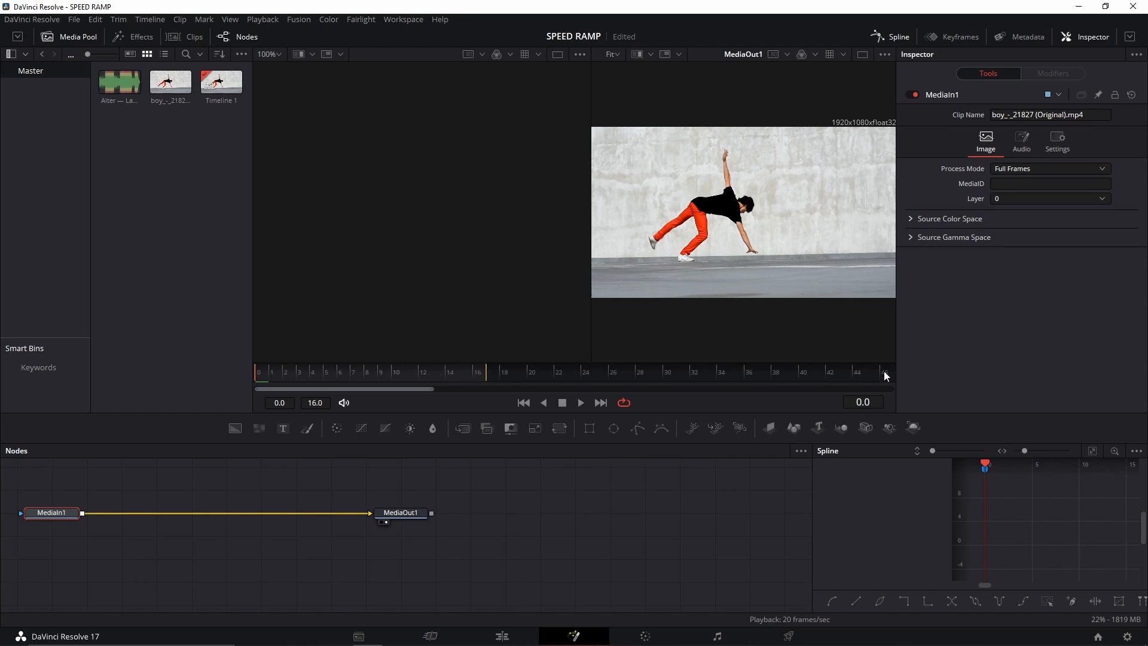
{"action": "left_click", "coordinate": [502, 635]}
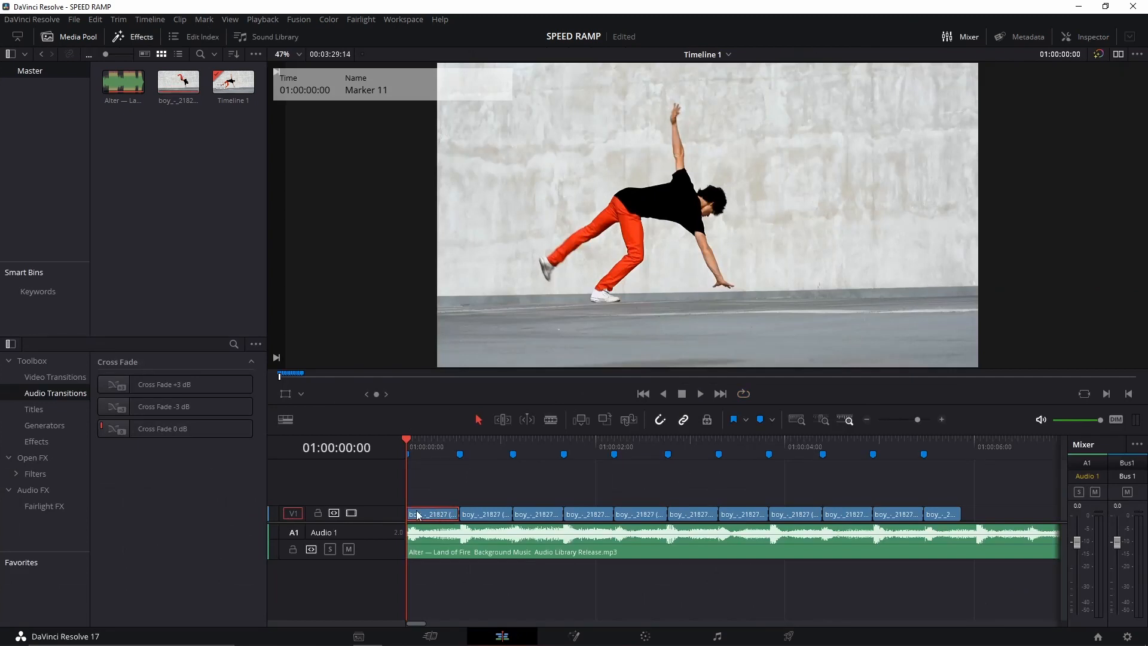
Convert the first segment on V1 into a new Fusion clip and open it on the Fusion page
{"action": "right_click", "coordinate": [425, 512]}
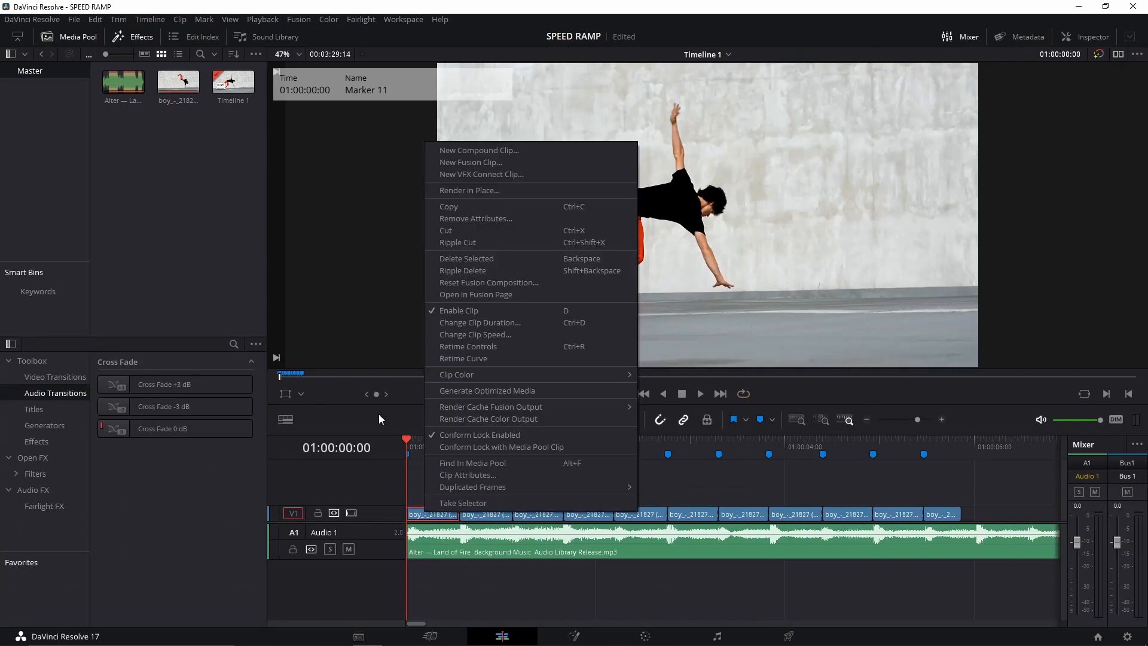
{"action": "left_click", "coordinate": [509, 163]}
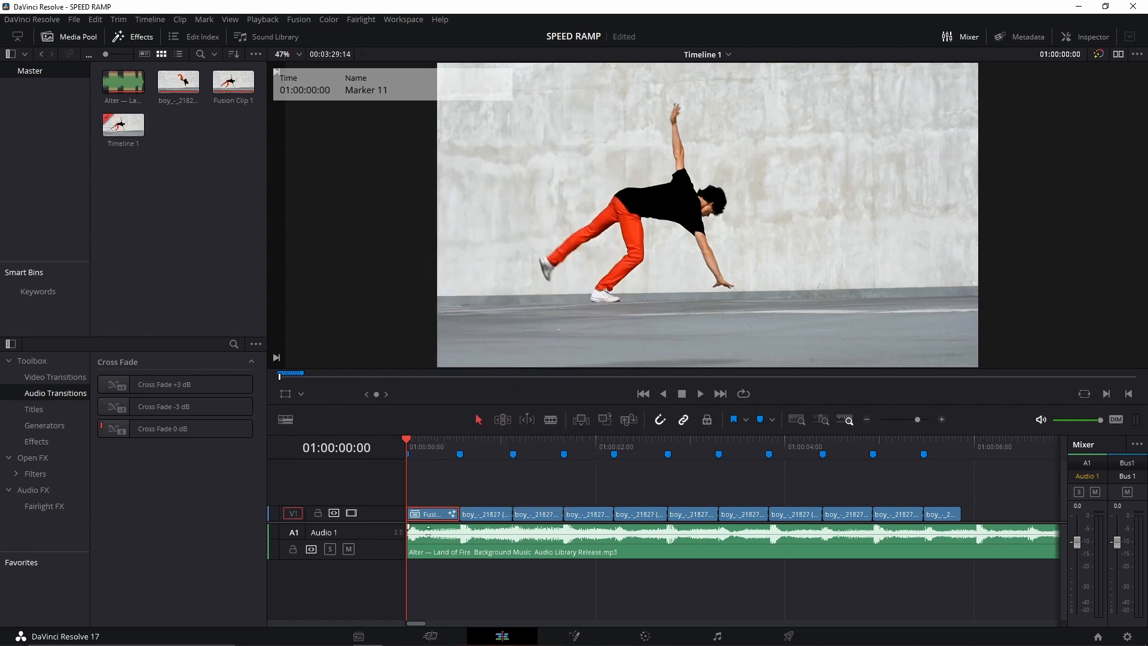
{"action": "left_click", "coordinate": [578, 637]}
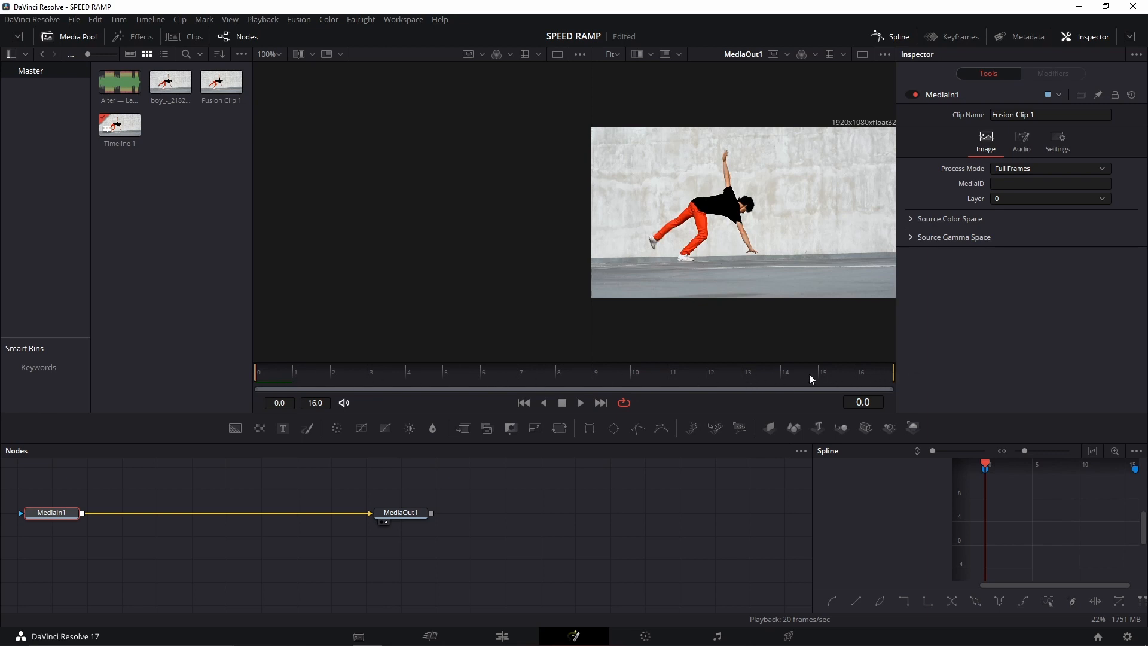
{"action": "left_click_drag", "start_coordinate": [557, 498], "coordinate": [591, 513]}
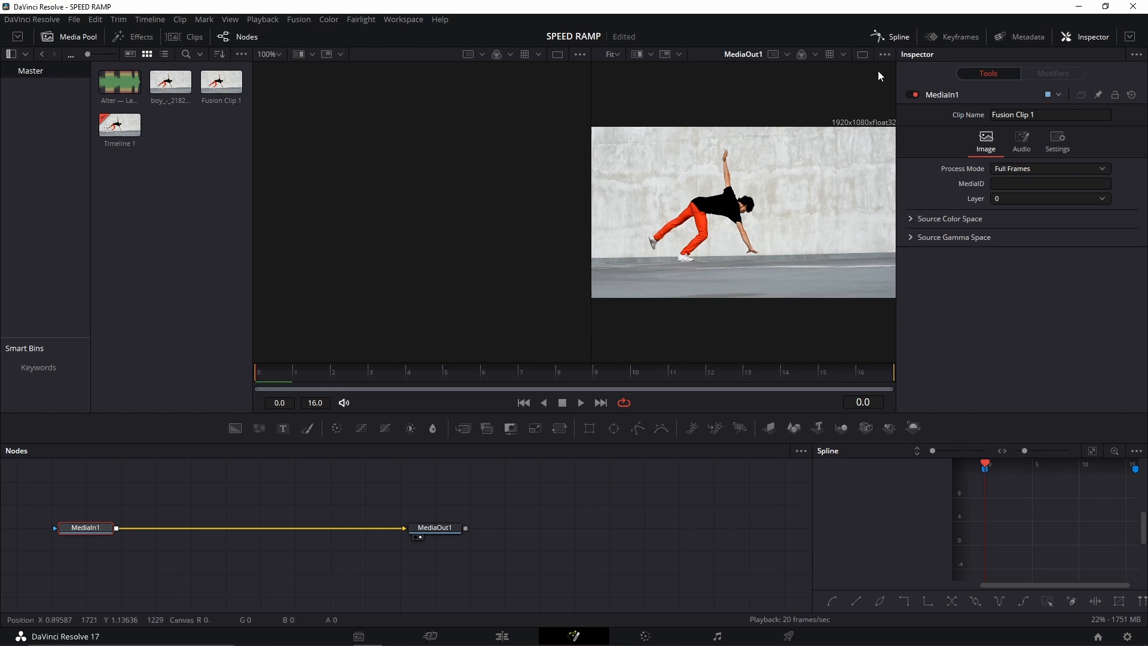
Keep the Spline editor displayed and widen it to about half of the space it shares with the node graph
{"action": "left_click", "coordinate": [899, 36]}
{"action": "left_click", "coordinate": [895, 39]}
{"action": "left_click_drag", "start_coordinate": [820, 498], "coordinate": [596, 505]}
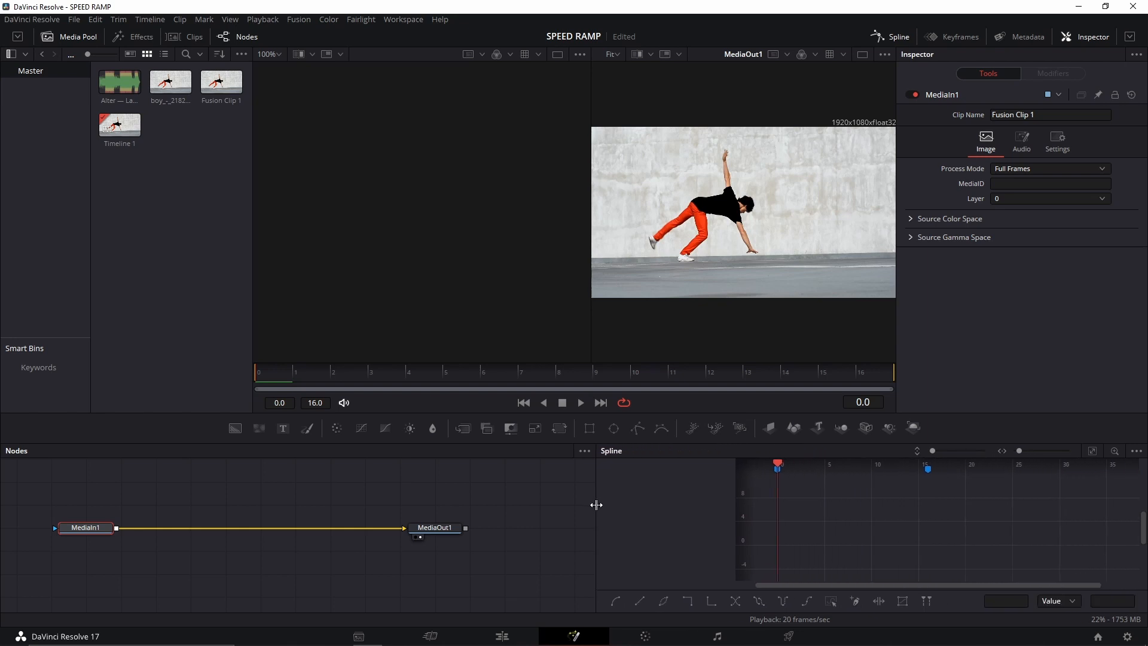
Add a Time Stretcher node between MediaIn1 and MediaOut1
{"action": "left_click_drag", "start_coordinate": [493, 546], "coordinate": [511, 555]}
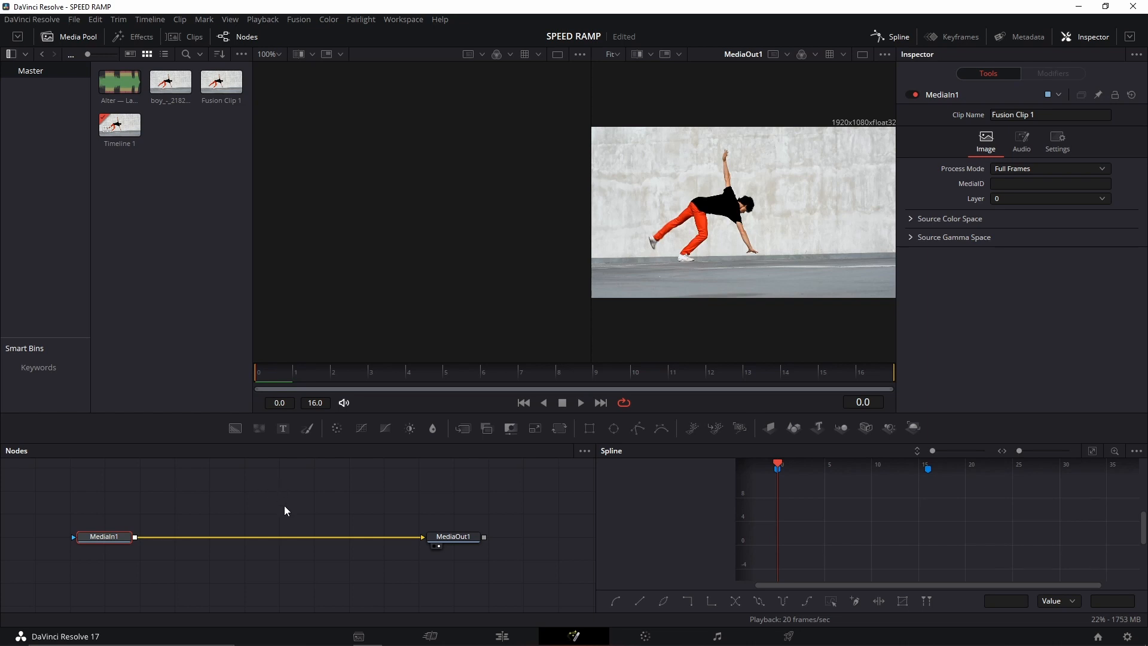
{"action": "key", "text": "shift+space"}
{"action": "type", "text": "tst"}
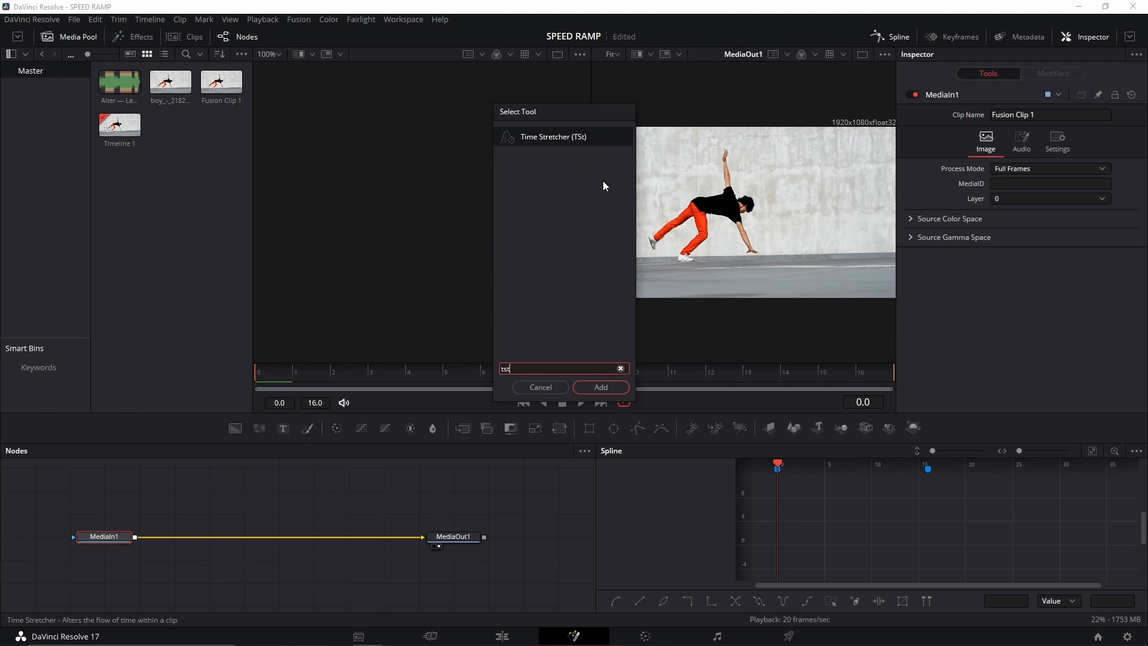
{"action": "left_click", "coordinate": [601, 387]}
{"action": "left_click_drag", "start_coordinate": [167, 540], "coordinate": [201, 541]}
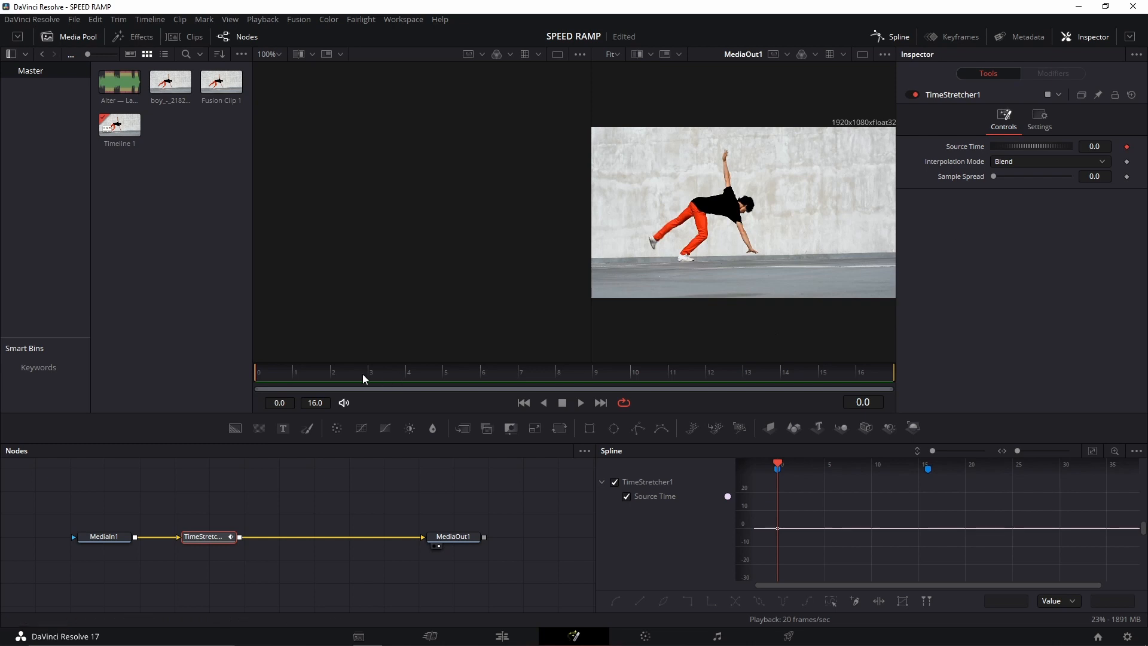
Keyframe the Time Stretcher's Source Time at 16 on frame 16, the last frame of the clip
{"action": "left_click", "coordinate": [278, 372]}
{"action": "left_click_drag", "start_coordinate": [337, 374], "coordinate": [262, 377]}
{"action": "left_click_drag", "start_coordinate": [288, 372], "coordinate": [917, 383]}
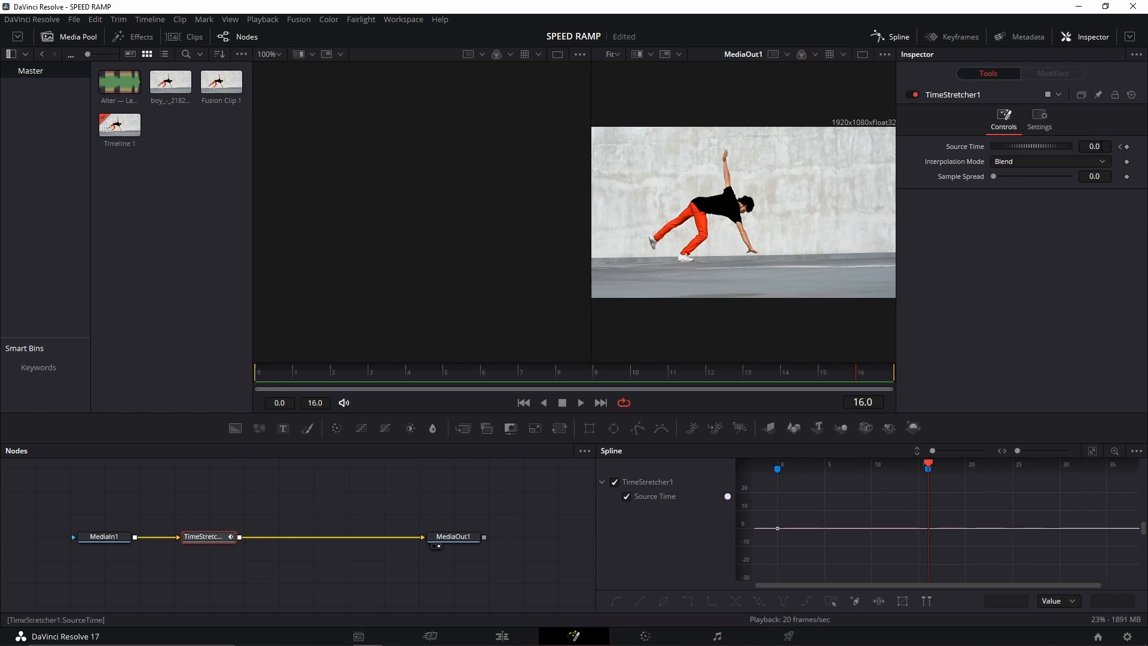
{"action": "left_click", "coordinate": [1104, 146]}
{"action": "type", "text": "16"}
{"action": "key", "text": "Tab"}
Play the composition from frame 0 to check the retimed clip's motion
{"action": "left_click", "coordinate": [254, 375]}
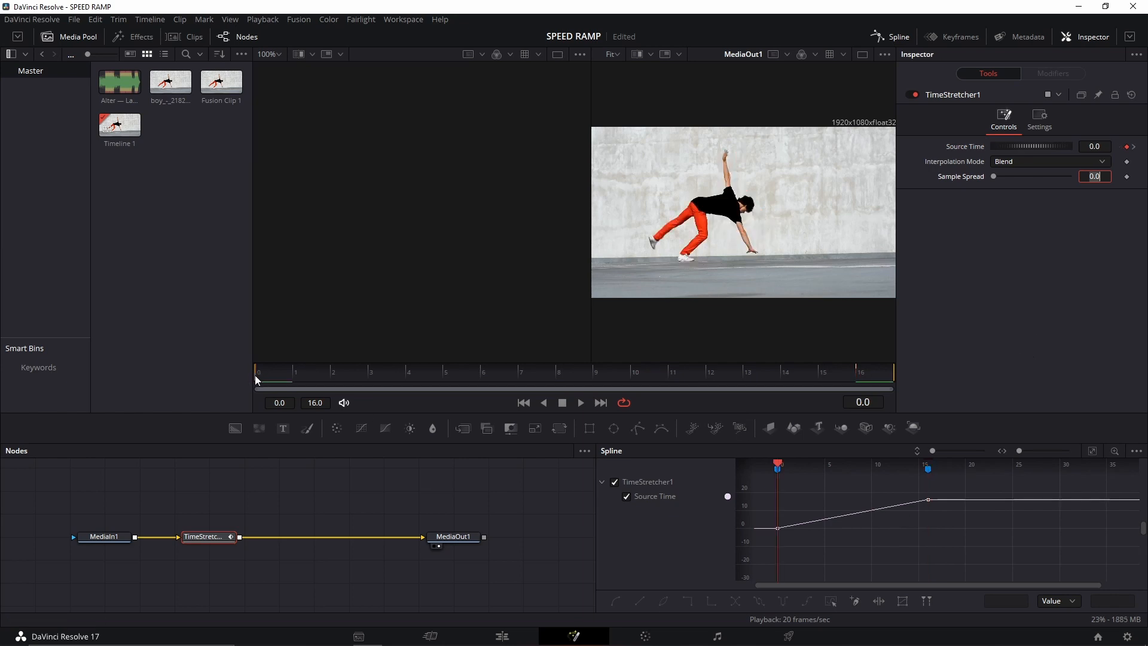
{"action": "left_click", "coordinate": [509, 512]}
{"action": "key", "text": "space"}
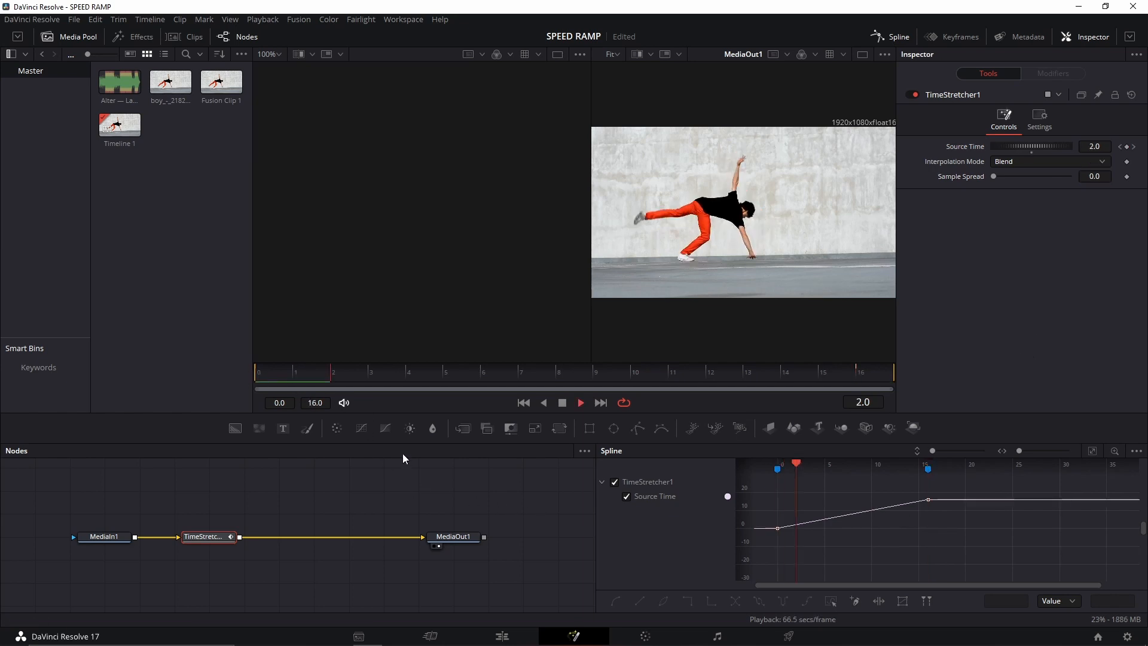
{"action": "key", "text": "space"}
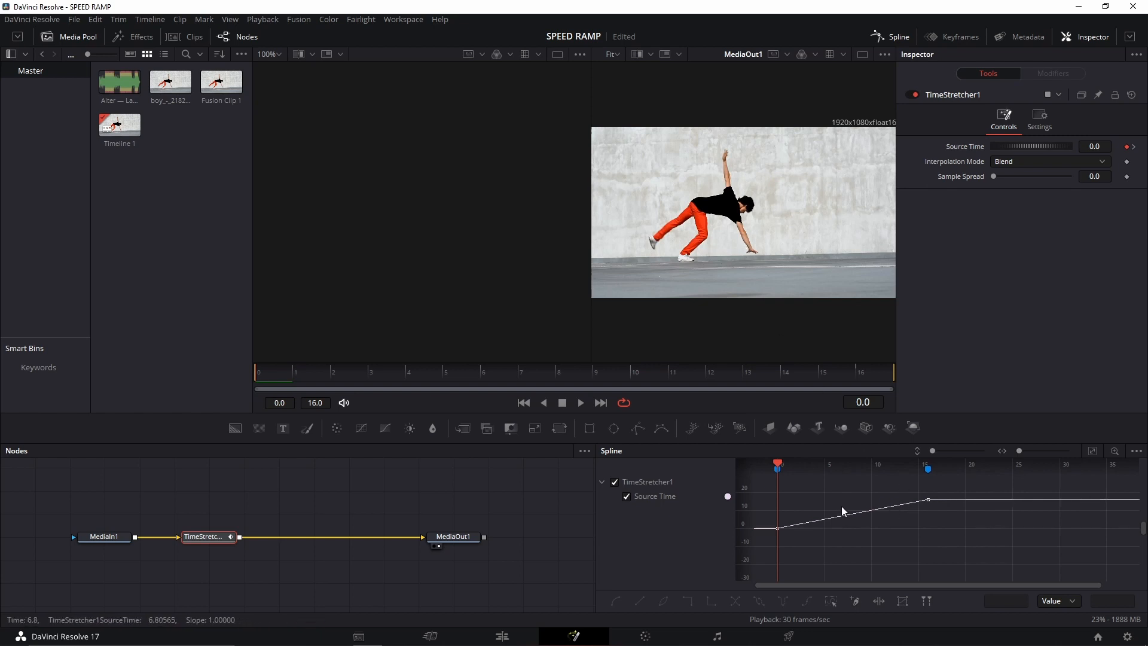
Select all Source Time keyframes in the Spline editor and smooth the curve between them
{"action": "left_click_drag", "start_coordinate": [842, 507], "coordinate": [849, 508]}
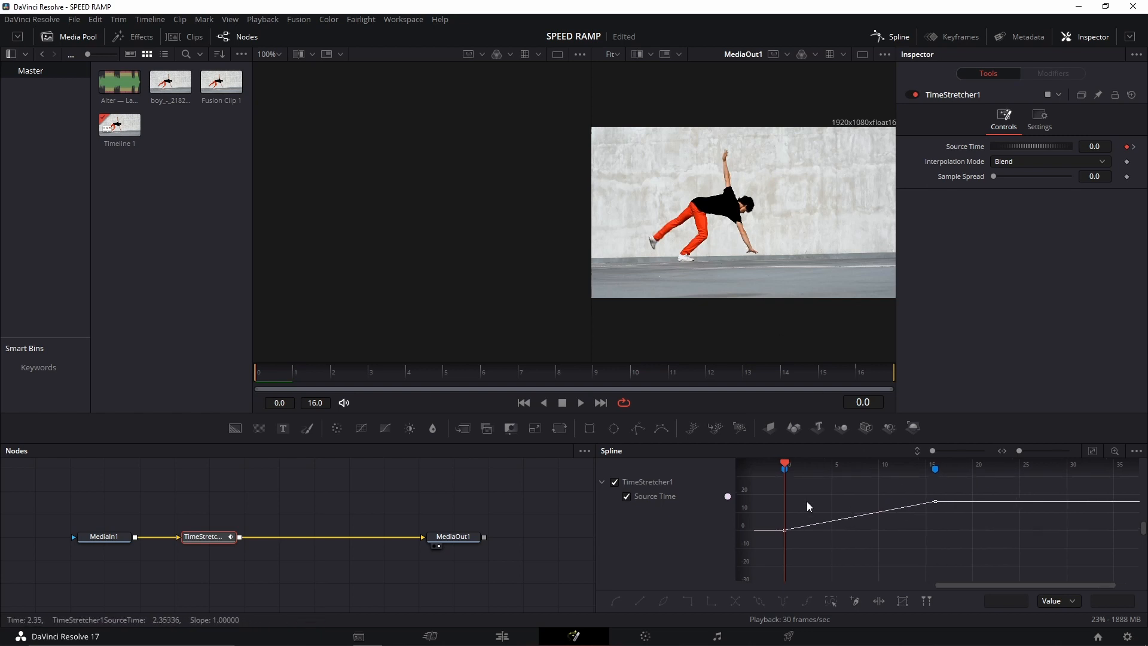
{"action": "left_click", "coordinate": [1092, 451]}
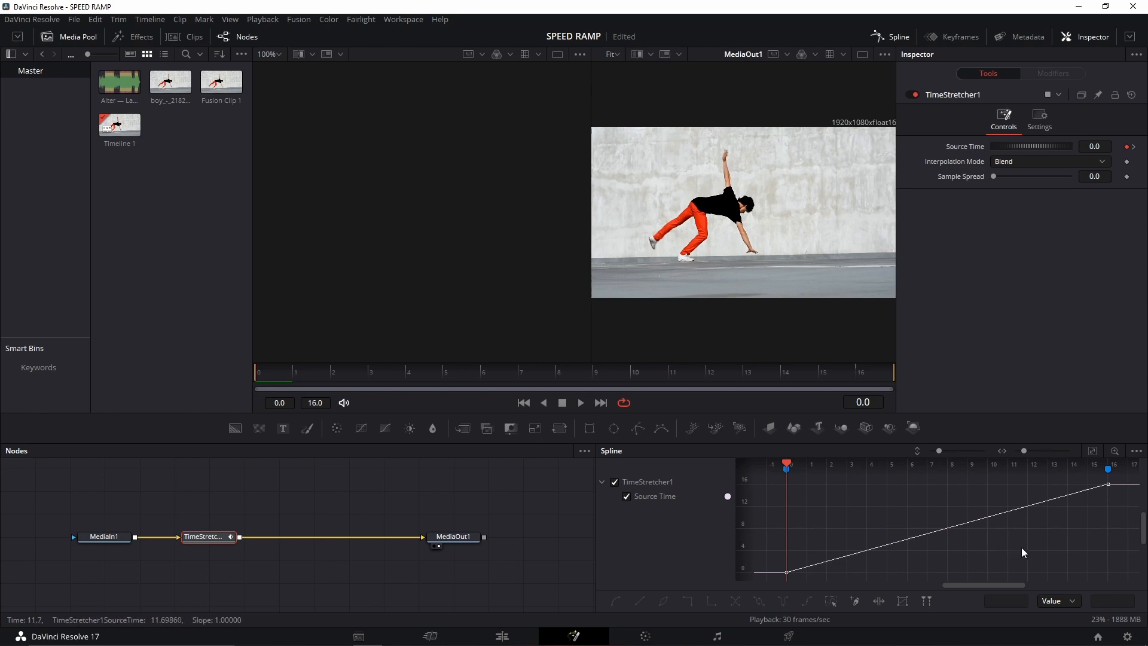
{"action": "key", "text": "ctrl+a"}
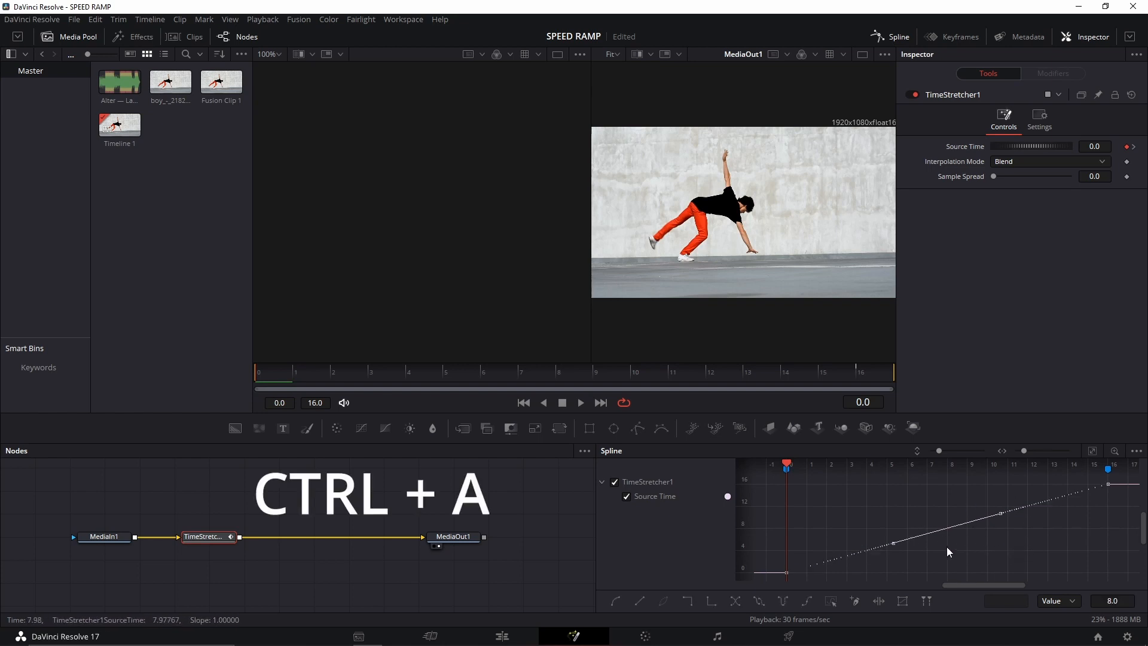
{"action": "key", "text": "ctrl+a"}
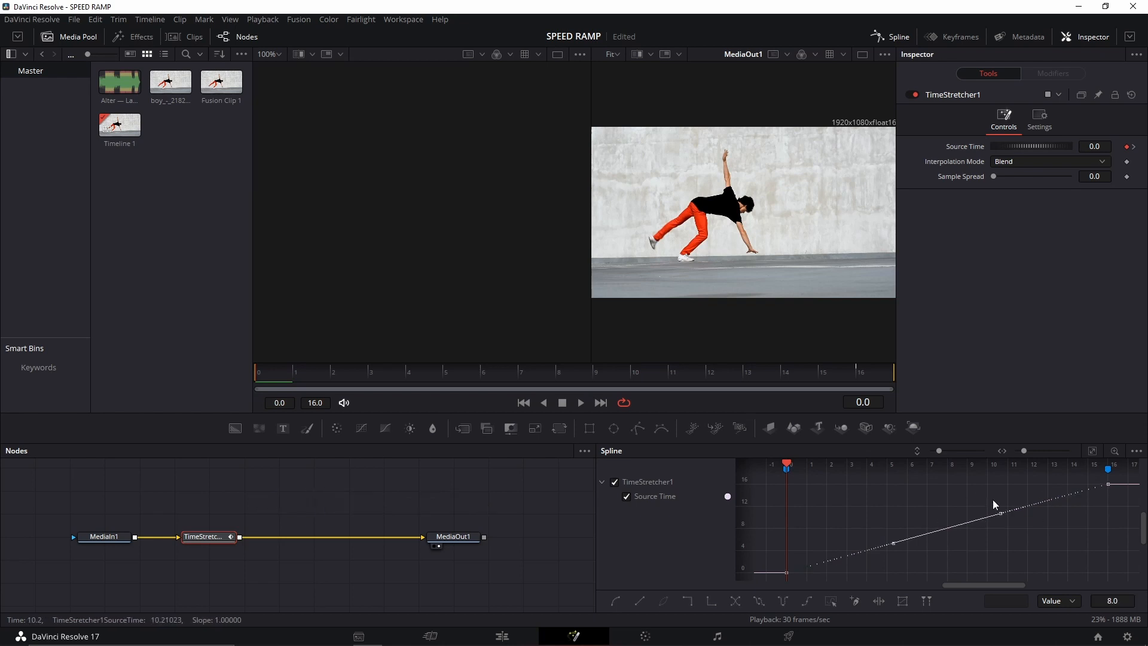
{"action": "key", "text": "s"}
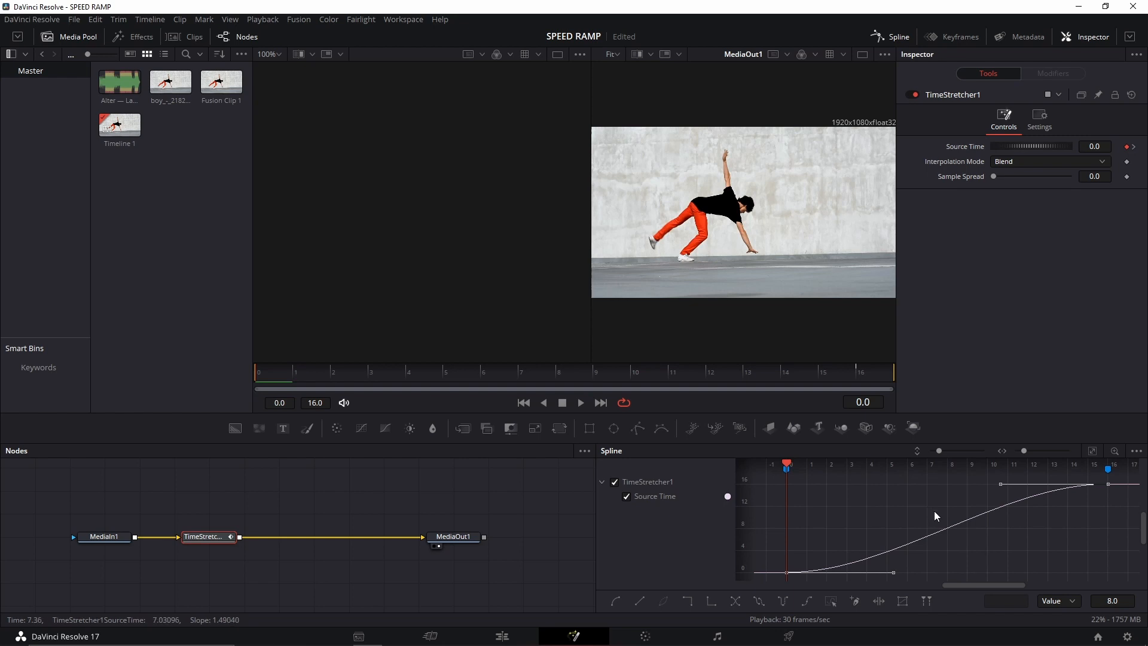
Display the ease values for the selected Source Time keyframes and set Ease In to 100
{"action": "key", "text": "t"}
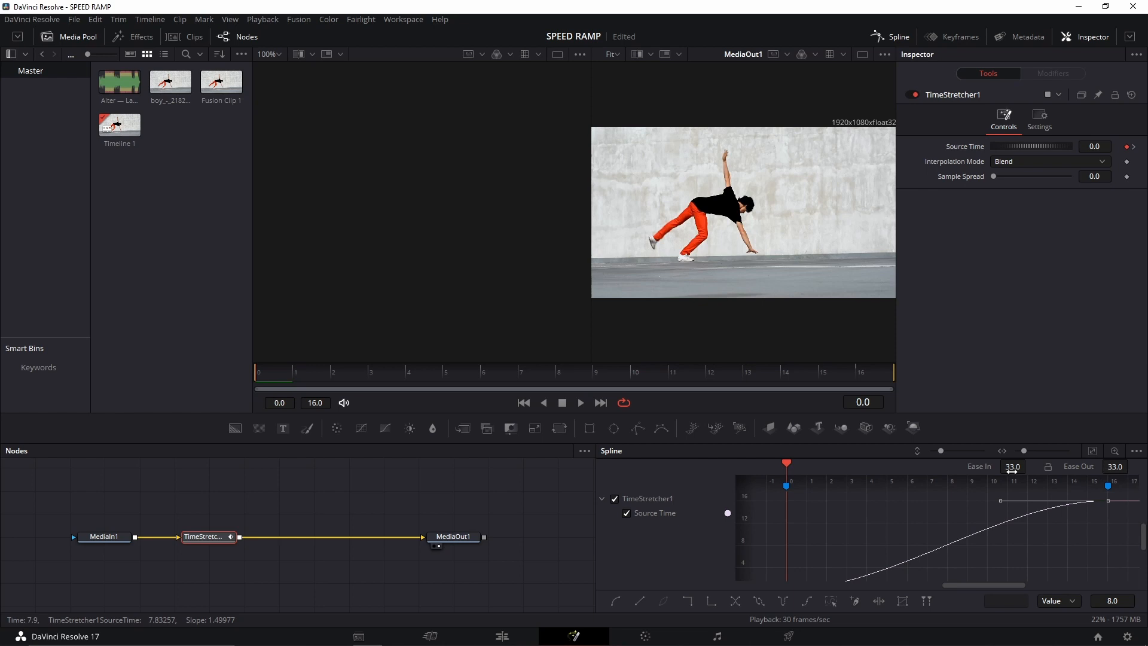
{"action": "left_click_drag", "start_coordinate": [1015, 533], "coordinate": [1010, 542]}
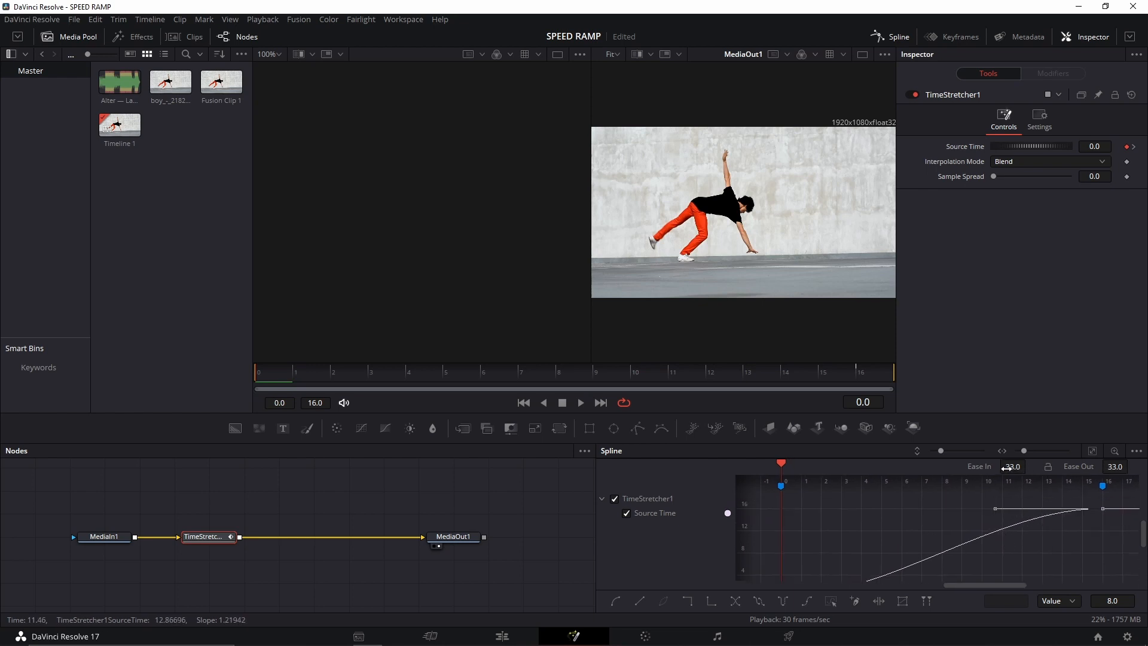
{"action": "left_click_drag", "start_coordinate": [1006, 468], "coordinate": [1047, 465]}
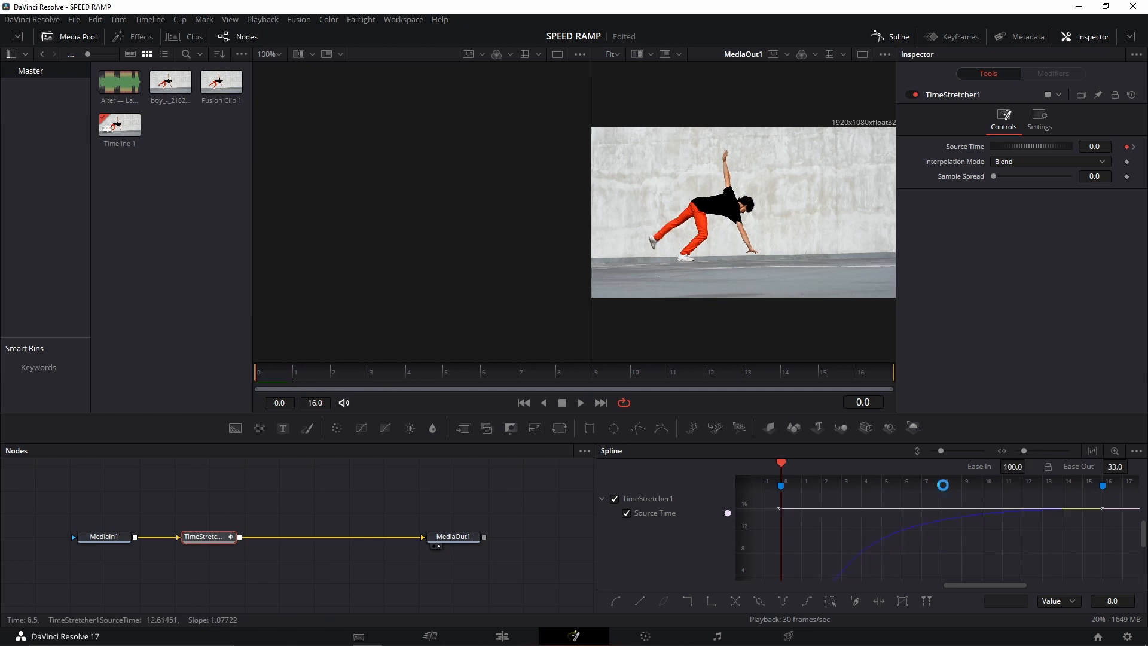
{"action": "left_click_drag", "start_coordinate": [927, 540], "coordinate": [904, 553]}
{"action": "scroll", "coordinate": [924, 525], "scroll_direction": "down", "scroll_amount": 3}
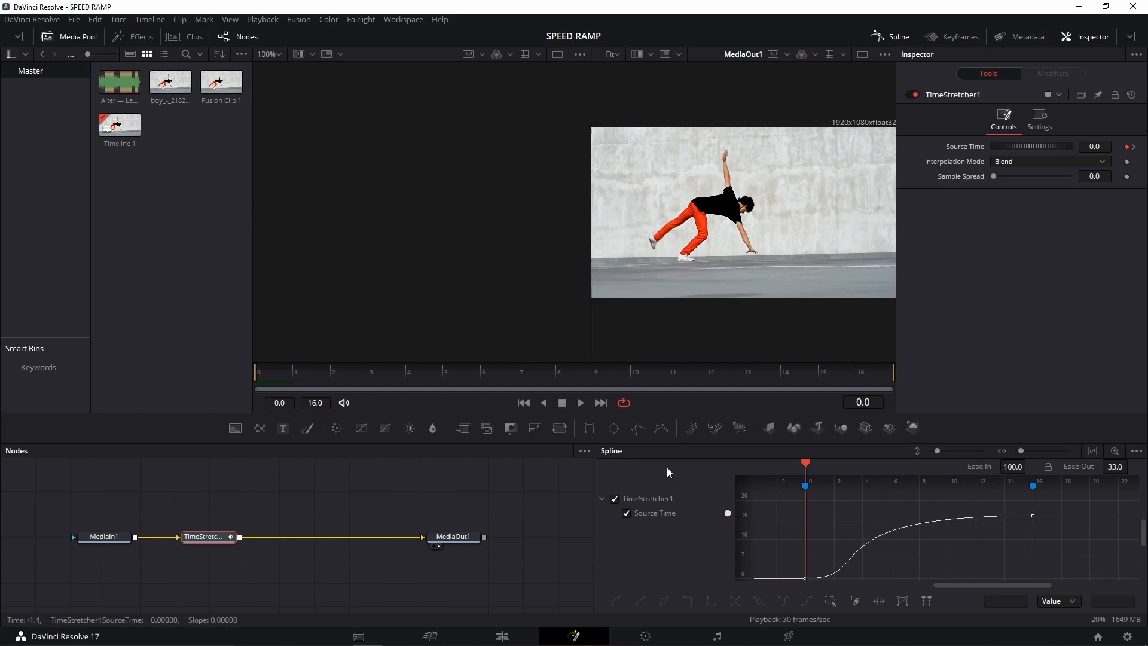
Mute the audio and play the composition to check the eased clip's motion
{"action": "left_click", "coordinate": [343, 402]}
{"action": "key", "text": "space"}
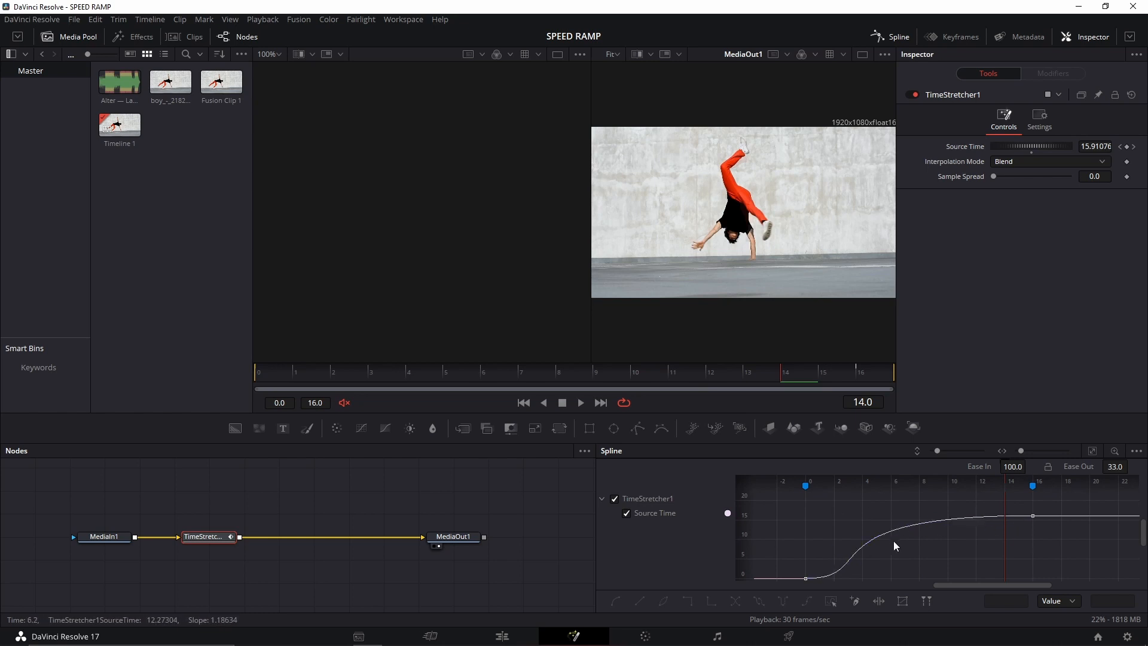
{"action": "left_click_drag", "start_coordinate": [895, 544], "coordinate": [901, 540]}
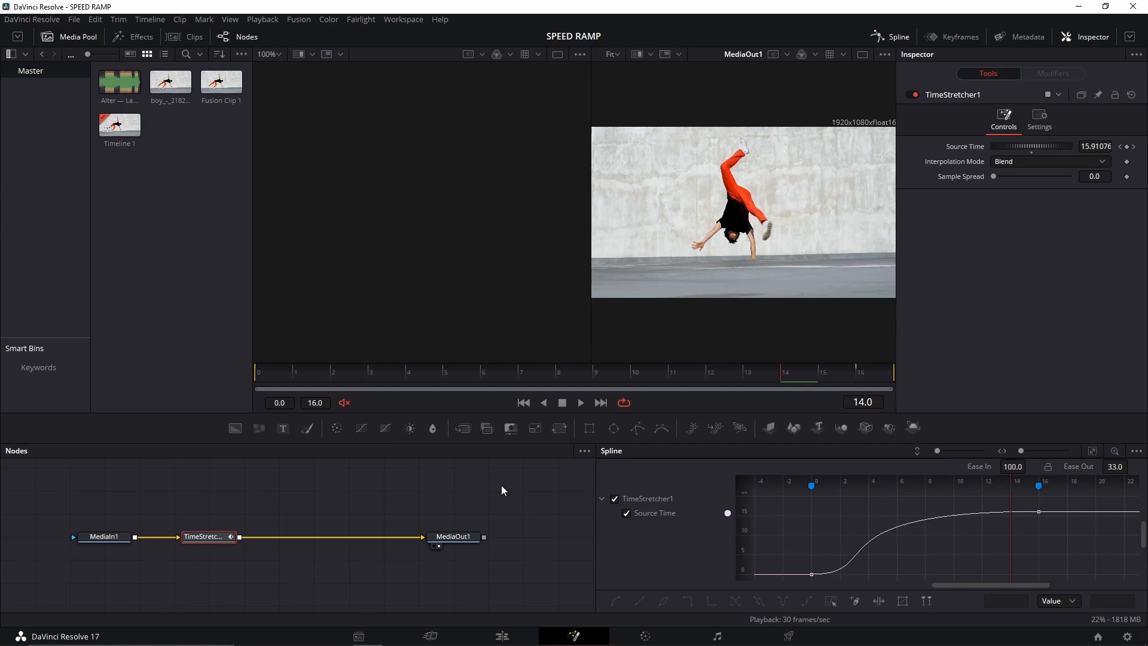
Return to the Edit page and convert the second dance clip segment on the timeline into a new Fusion clip
{"action": "left_click", "coordinate": [504, 636]}
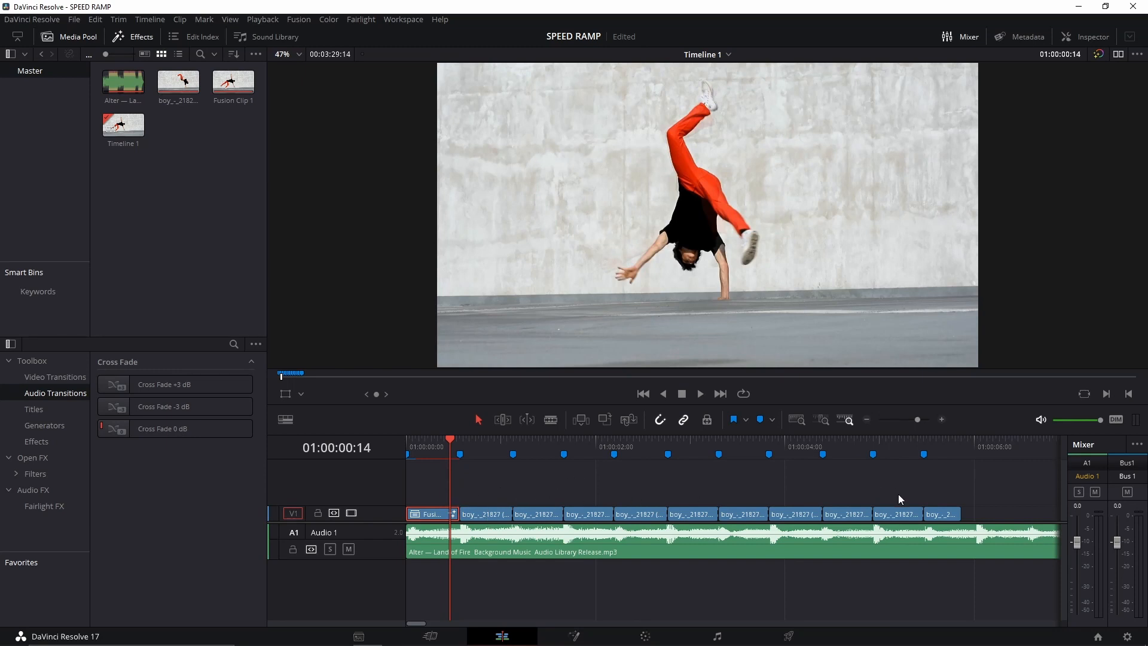
{"action": "left_click", "coordinate": [479, 445]}
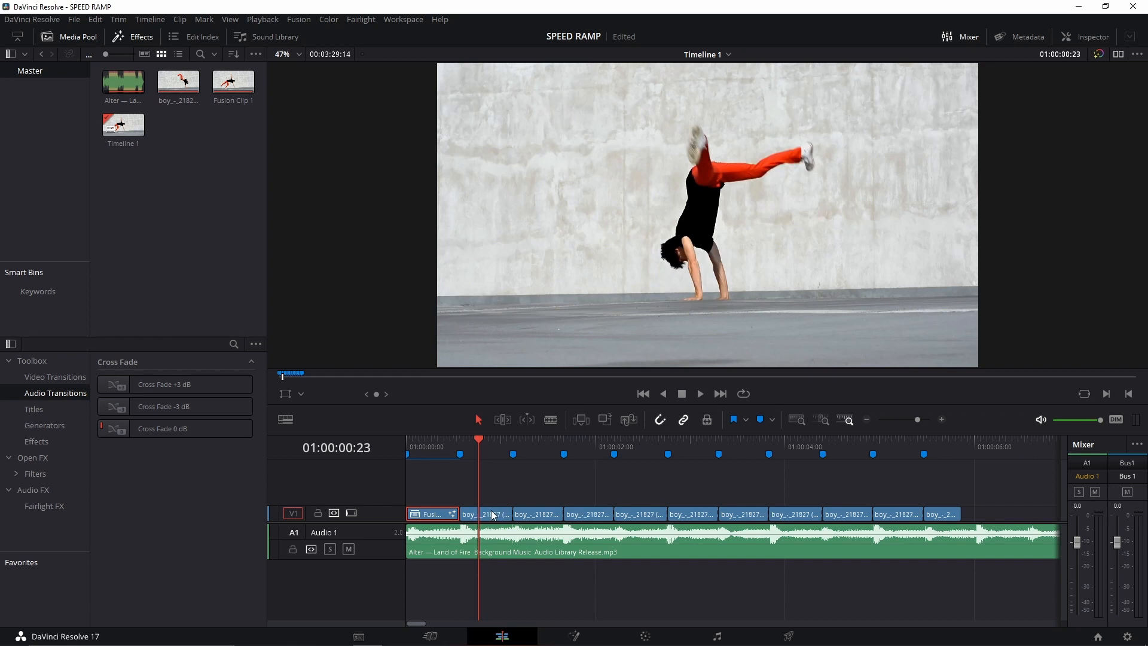
{"action": "left_click", "coordinate": [583, 635]}
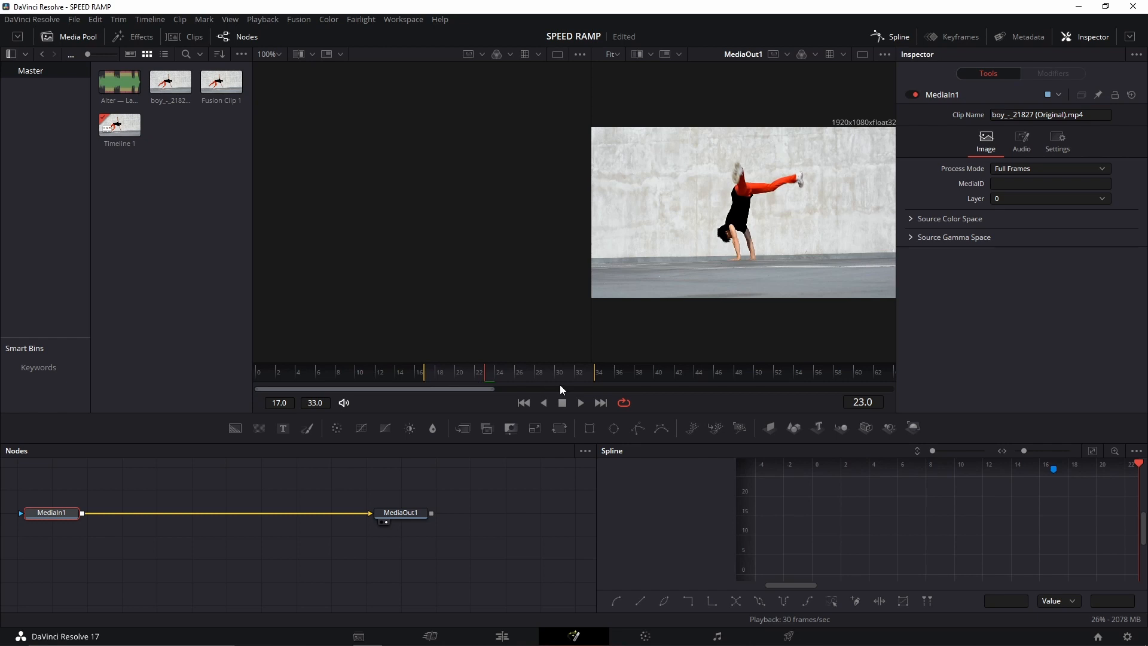
{"action": "left_click", "coordinate": [504, 637]}
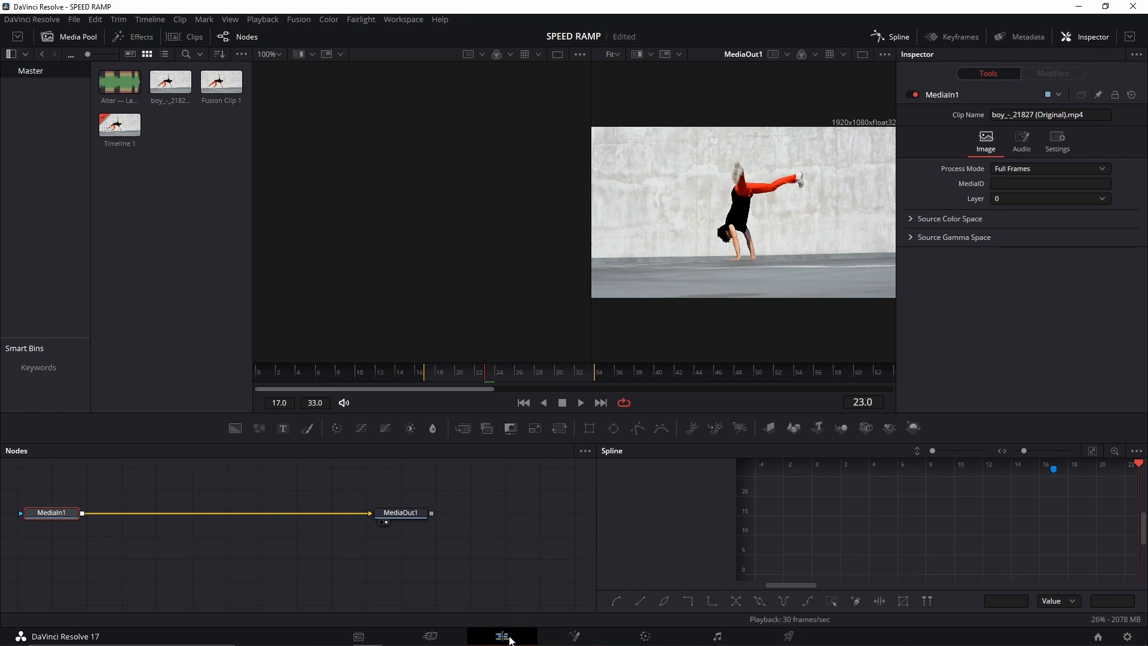
{"action": "left_click", "coordinate": [496, 515]}
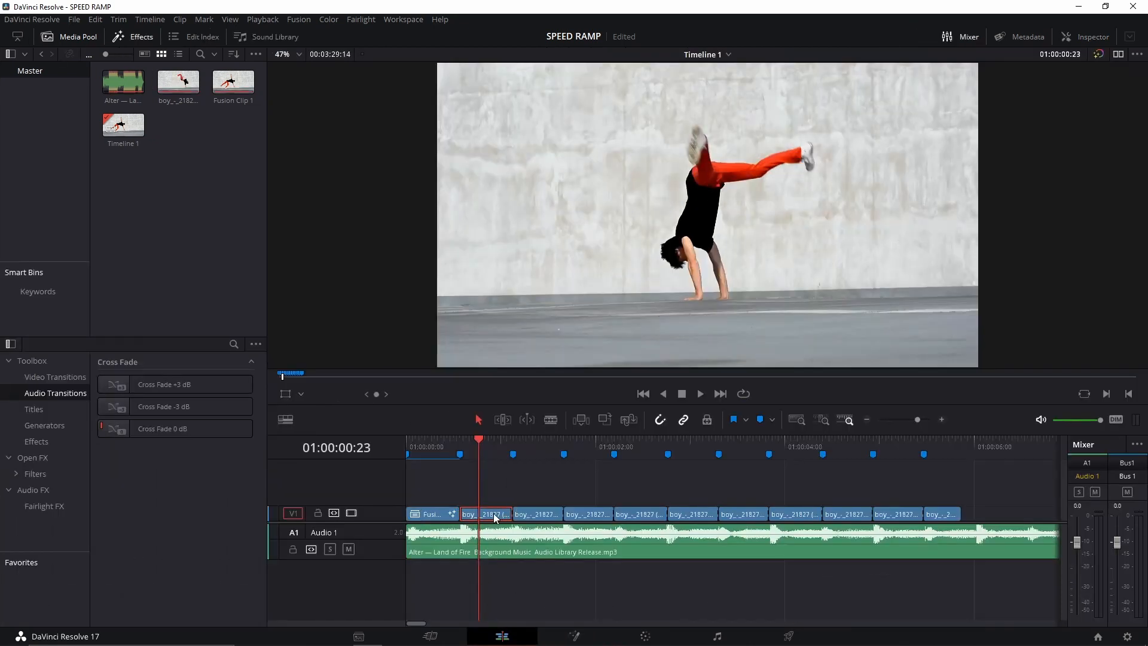
{"action": "right_click", "coordinate": [495, 518]}
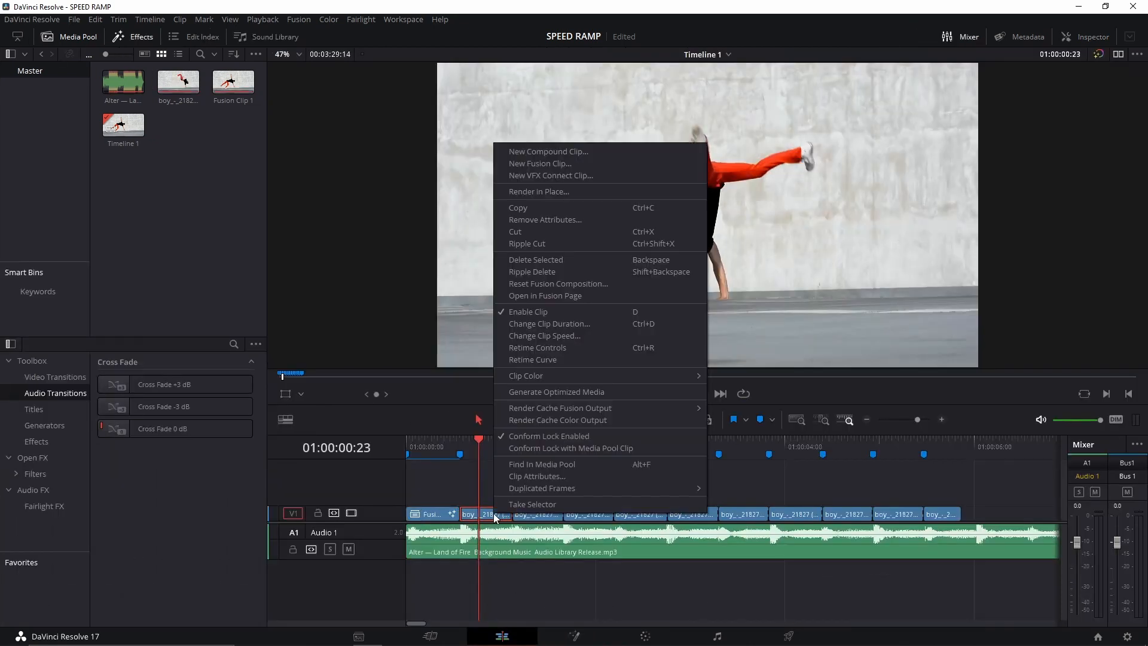
{"action": "left_click", "coordinate": [539, 163]}
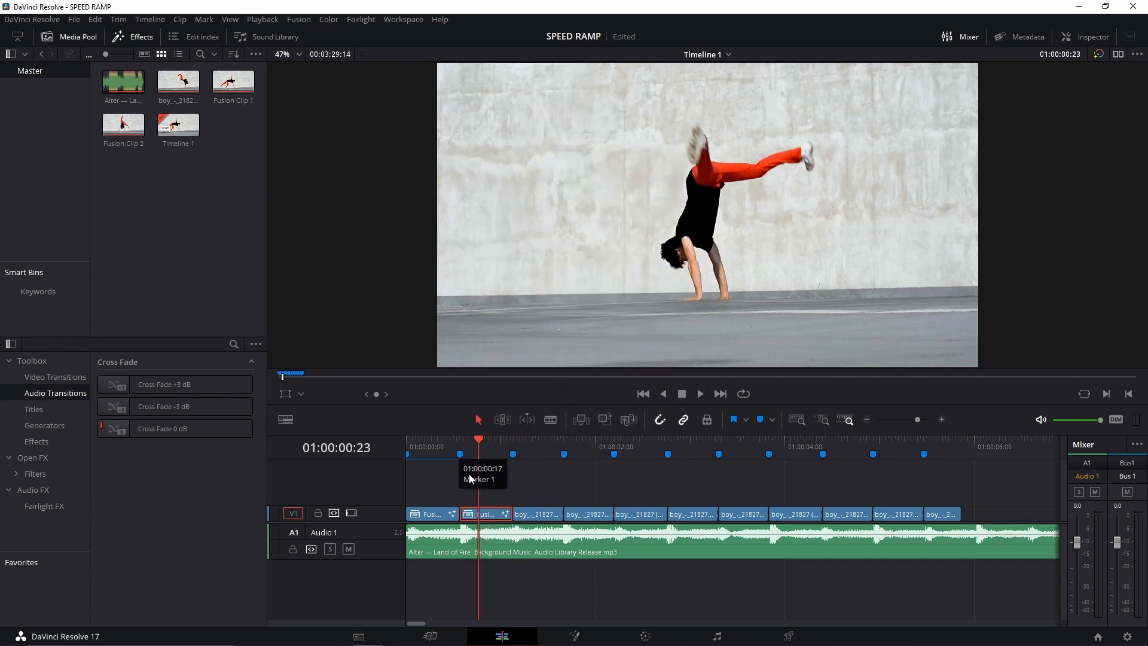
Open the second Fusion clip on the Fusion page and add a Time Stretcher node directly after MediaIn1
{"action": "left_click", "coordinate": [574, 636]}
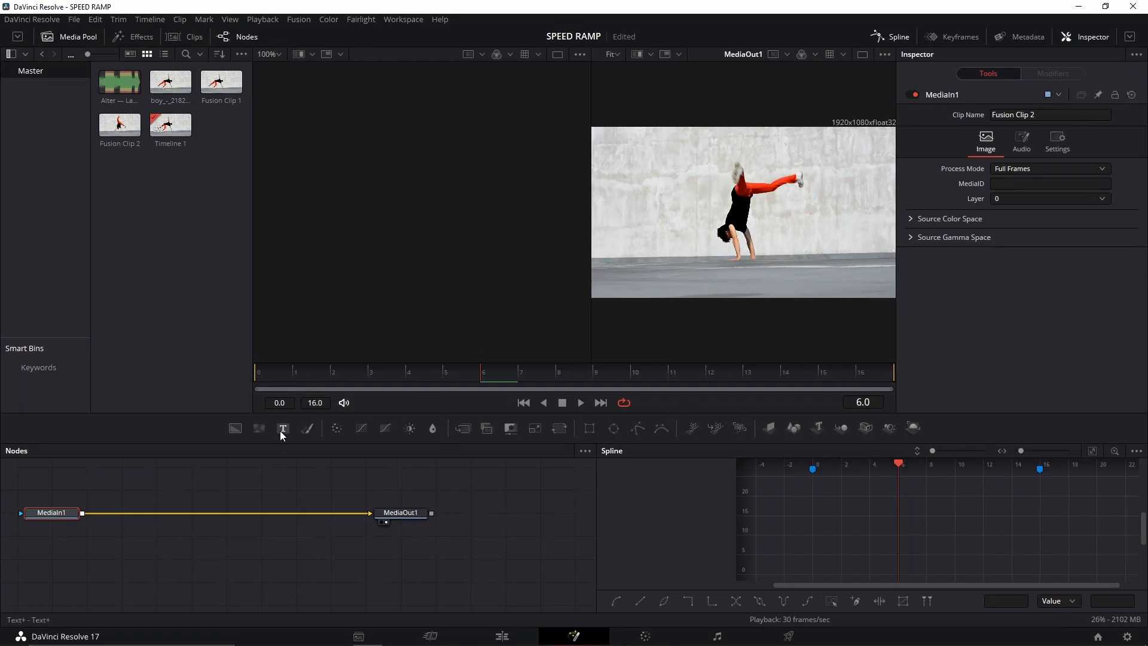
{"action": "left_click_drag", "start_coordinate": [61, 526], "coordinate": [73, 537]}
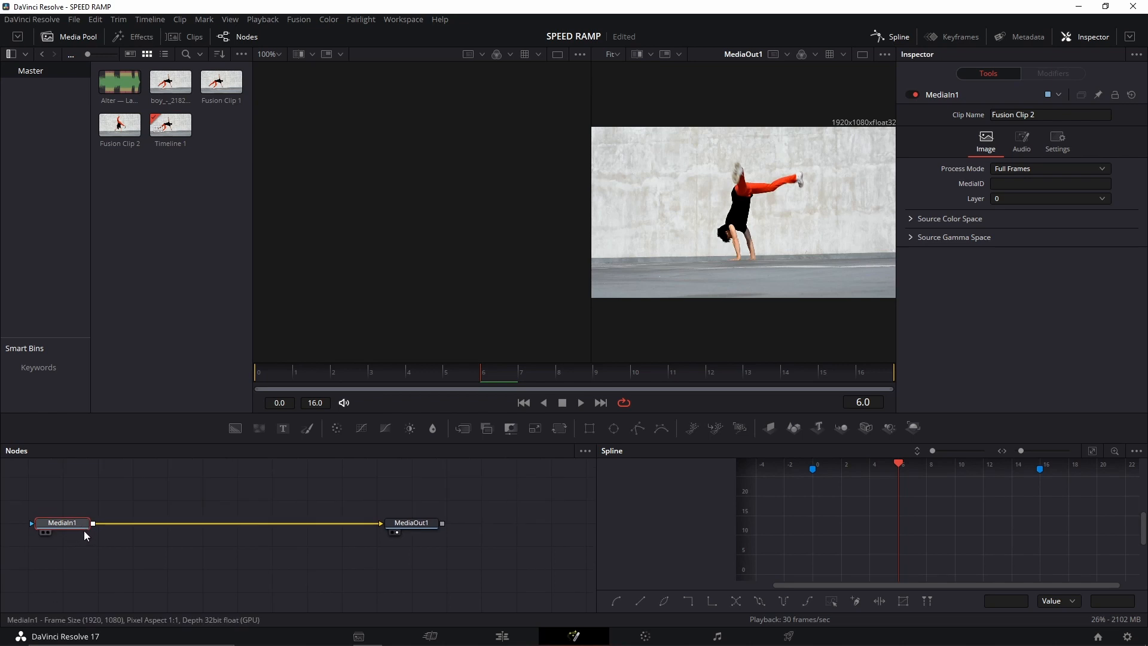
{"action": "key", "text": "shift+space"}
{"action": "type", "text": "tst"}
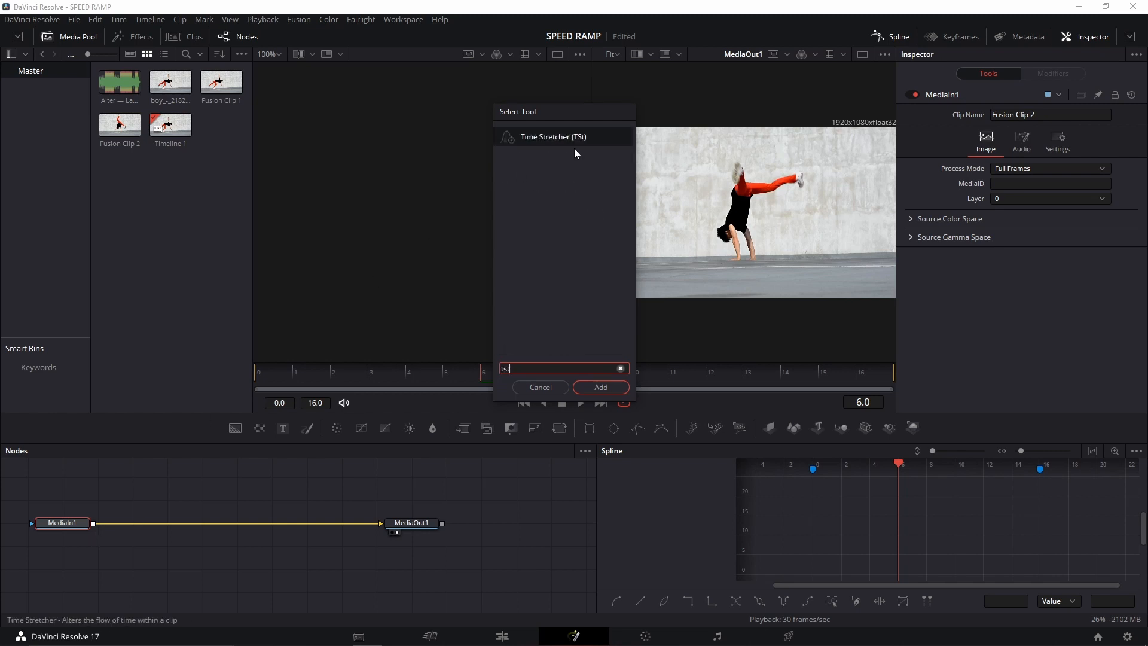
{"action": "left_click", "coordinate": [611, 385]}
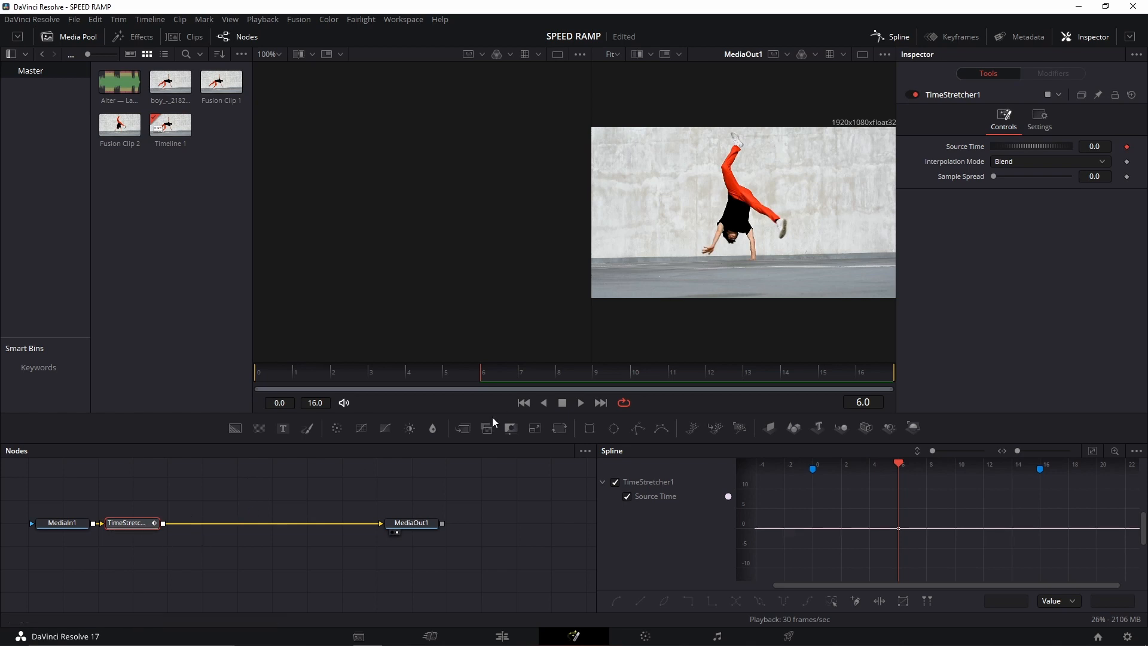
Remove the Time Stretcher's Source Time keyframe on frame 6 and keyframe Source Time at 0 on frame 0 instead
{"action": "key", "text": "Left"}
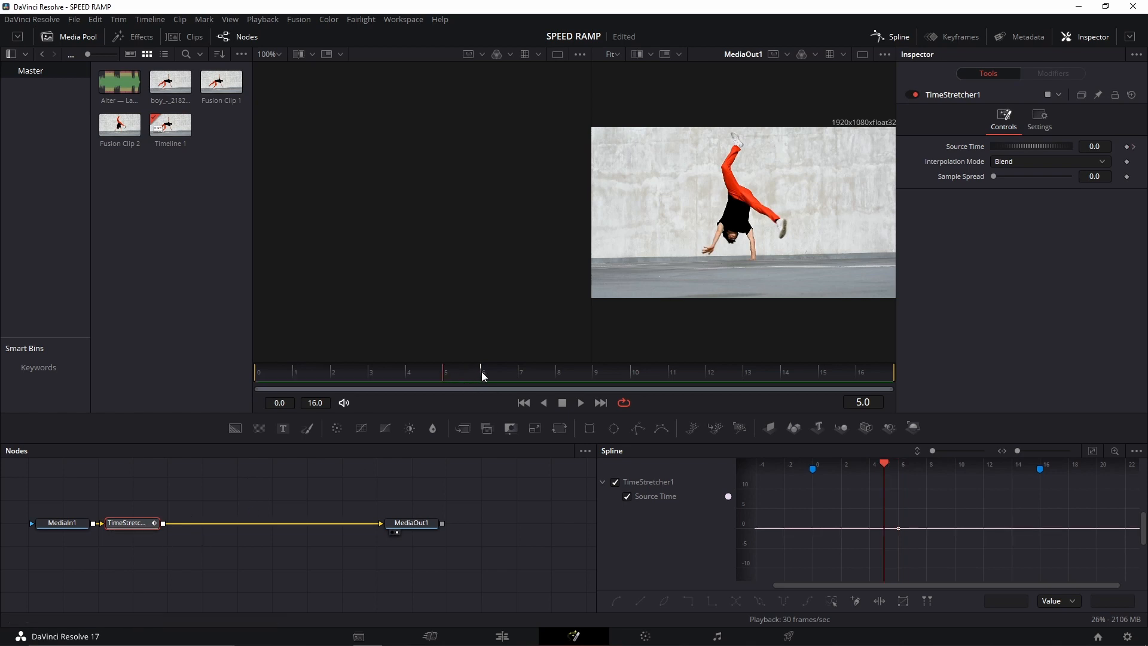
{"action": "key", "text": "Right"}
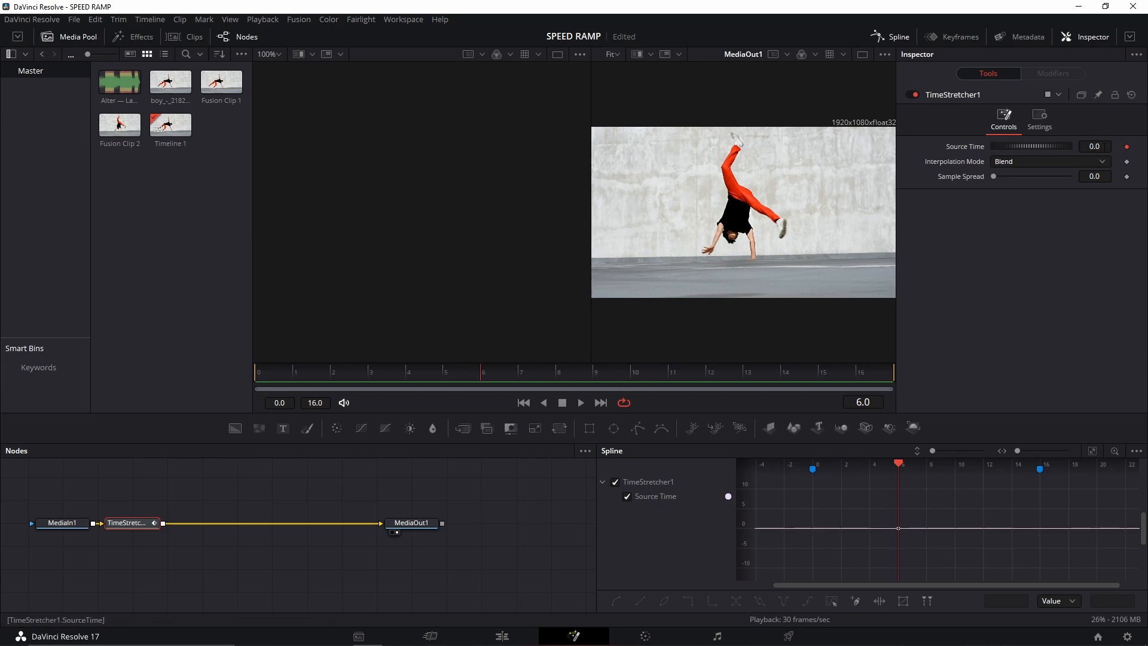
{"action": "left_click", "coordinate": [258, 373]}
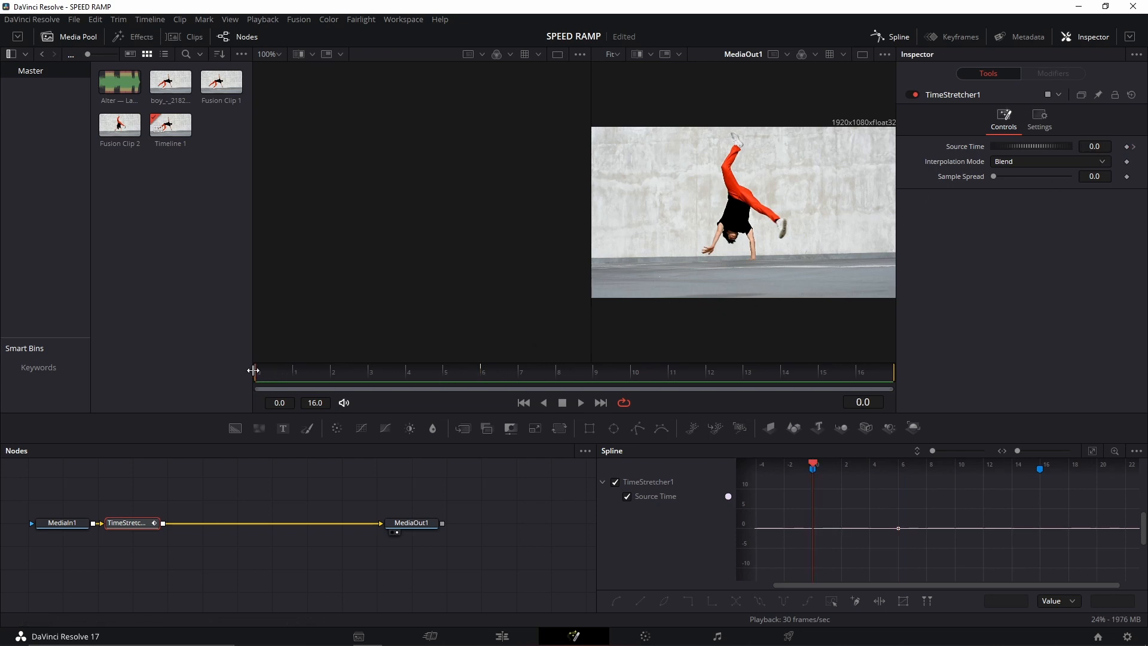
{"action": "left_click", "coordinate": [482, 376]}
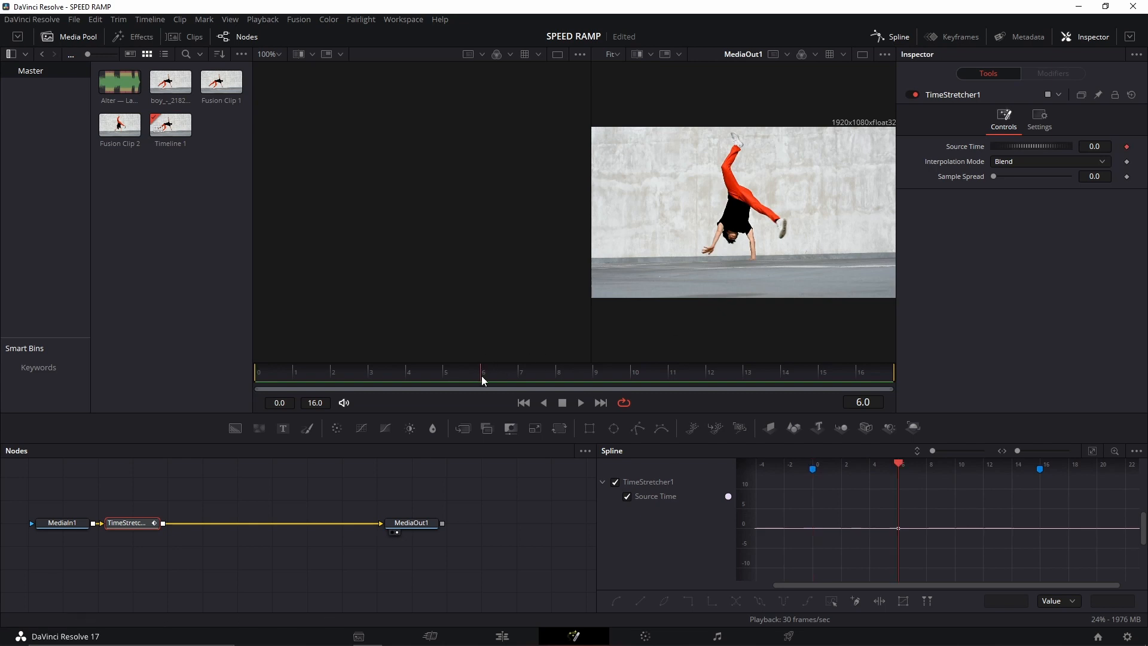
{"action": "left_click", "coordinate": [1126, 148]}
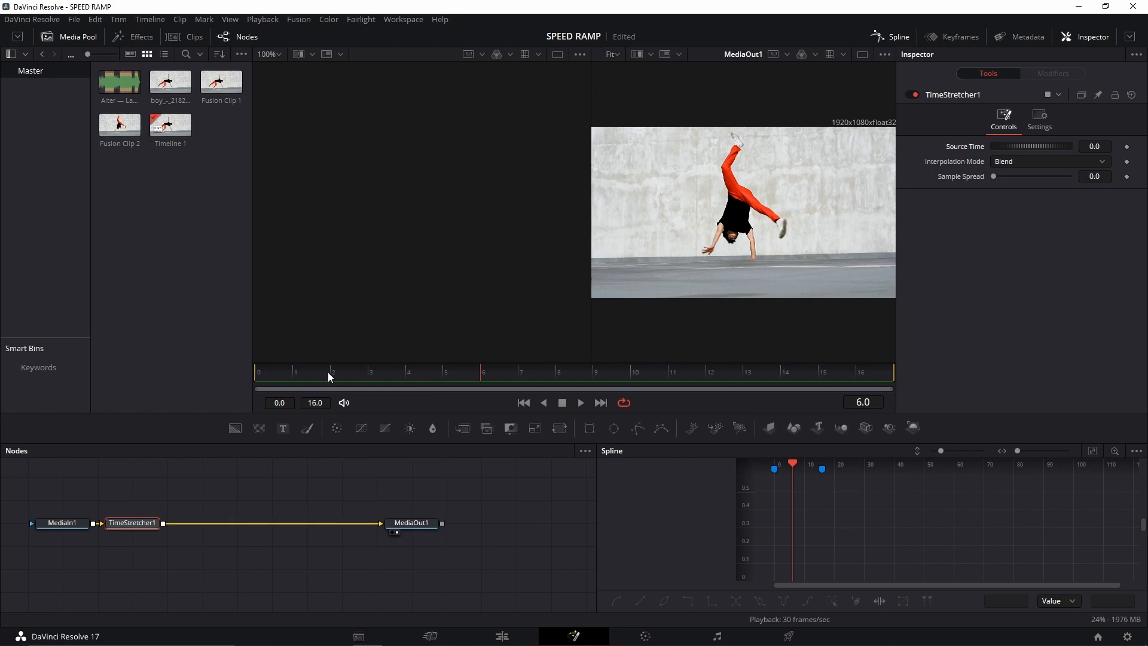
{"action": "left_click", "coordinate": [259, 377]}
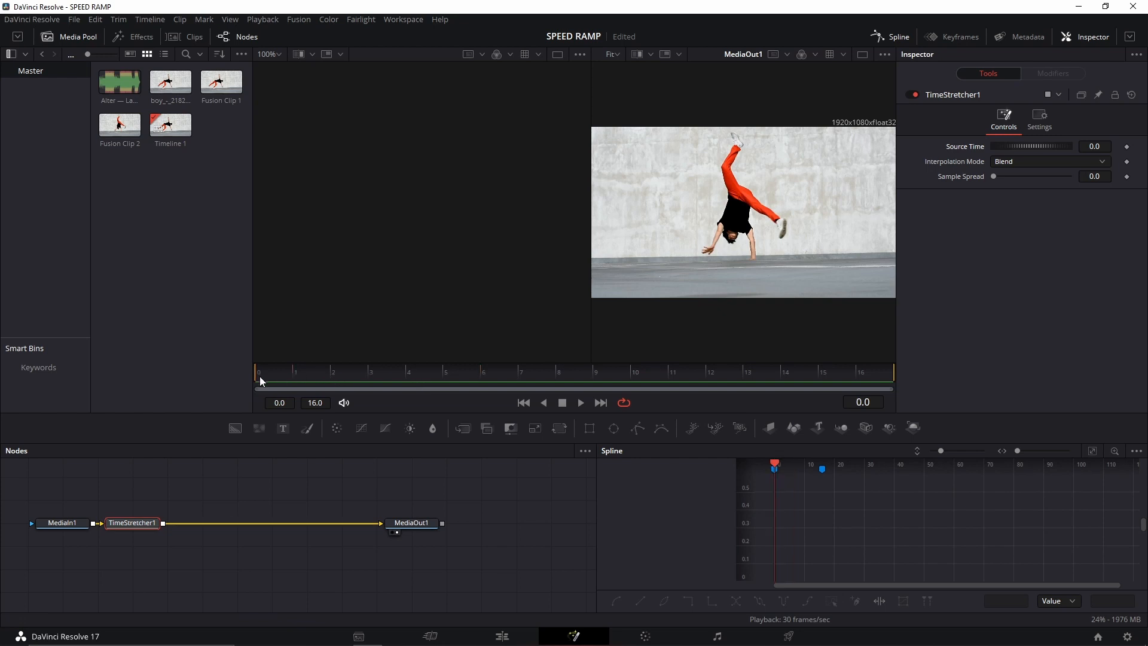
{"action": "left_click", "coordinate": [1127, 147]}
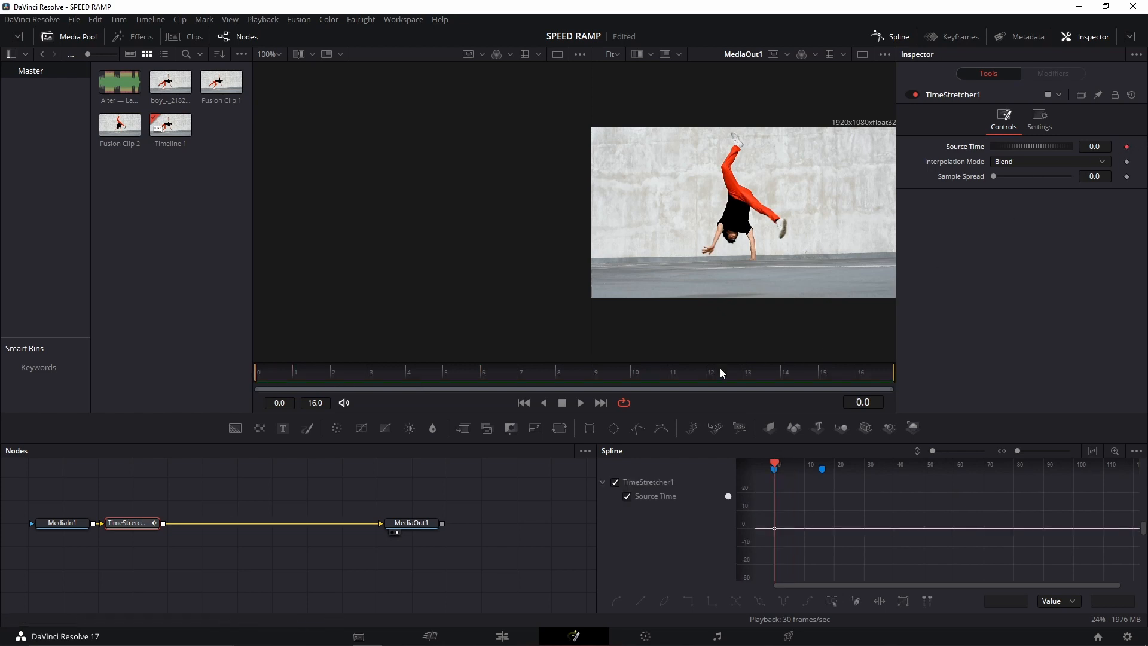
Keyframe the second Fusion clip's Source Time at 16 on its last frame, frame 16
{"action": "left_click_drag", "start_coordinate": [303, 380], "coordinate": [916, 374]}
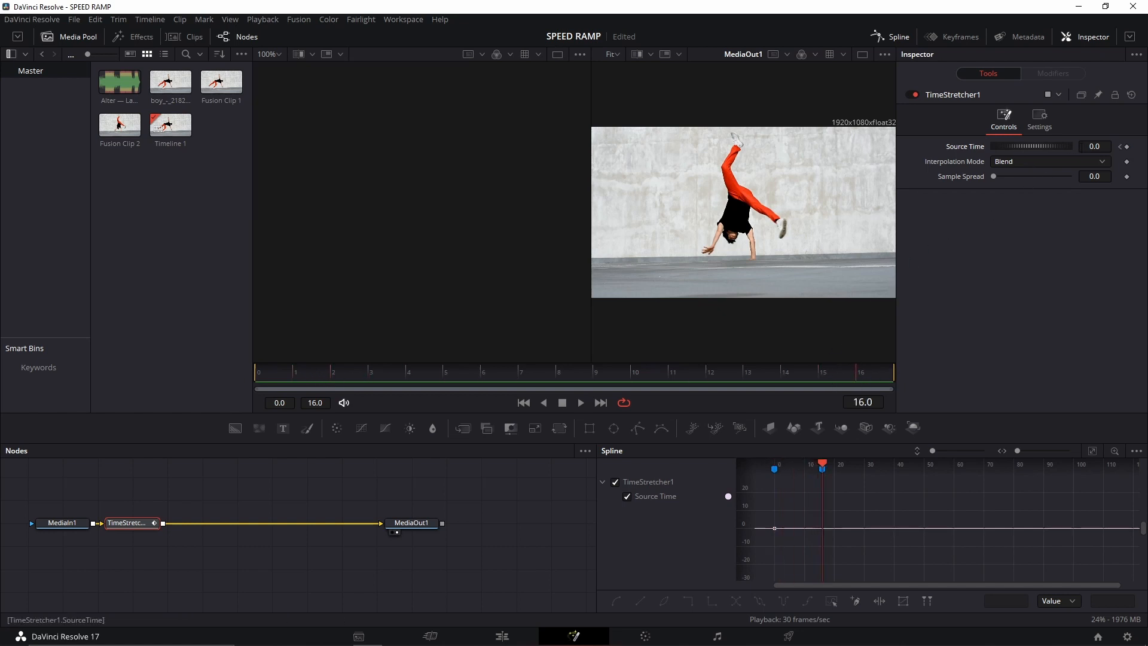
{"action": "double_click", "coordinate": [1094, 147]}
{"action": "type", "text": "6"}
{"action": "key", "text": "Return"}
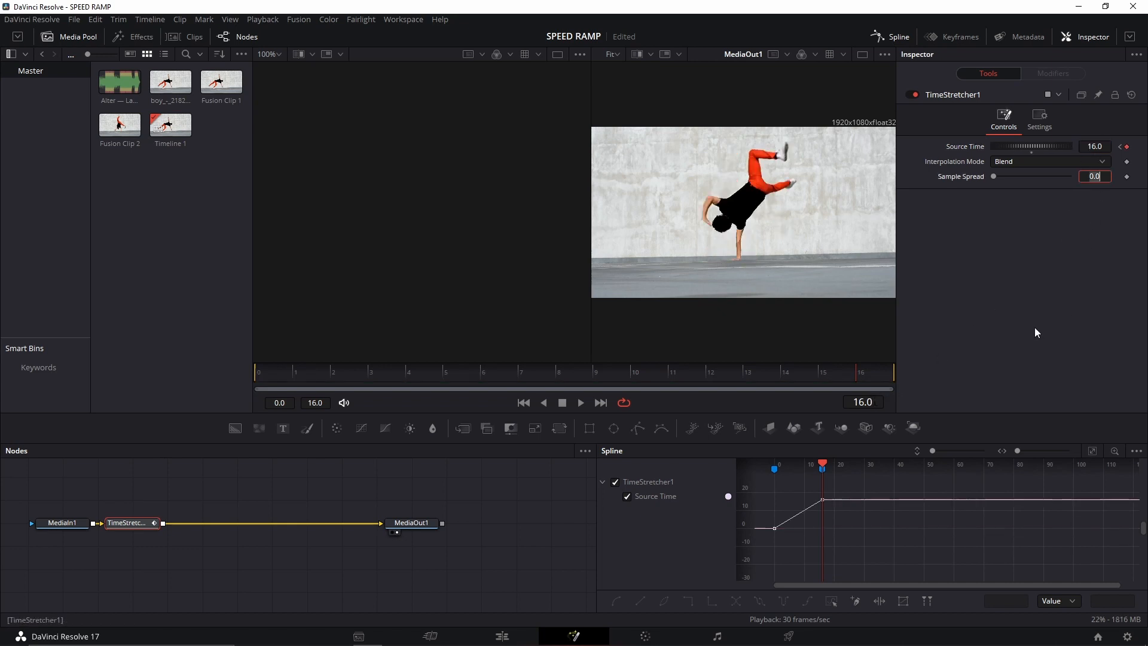
Fit the Source Time curve in the Spline editor, select all its keyframes and smooth the curve between them
{"action": "left_click", "coordinate": [1091, 452]}
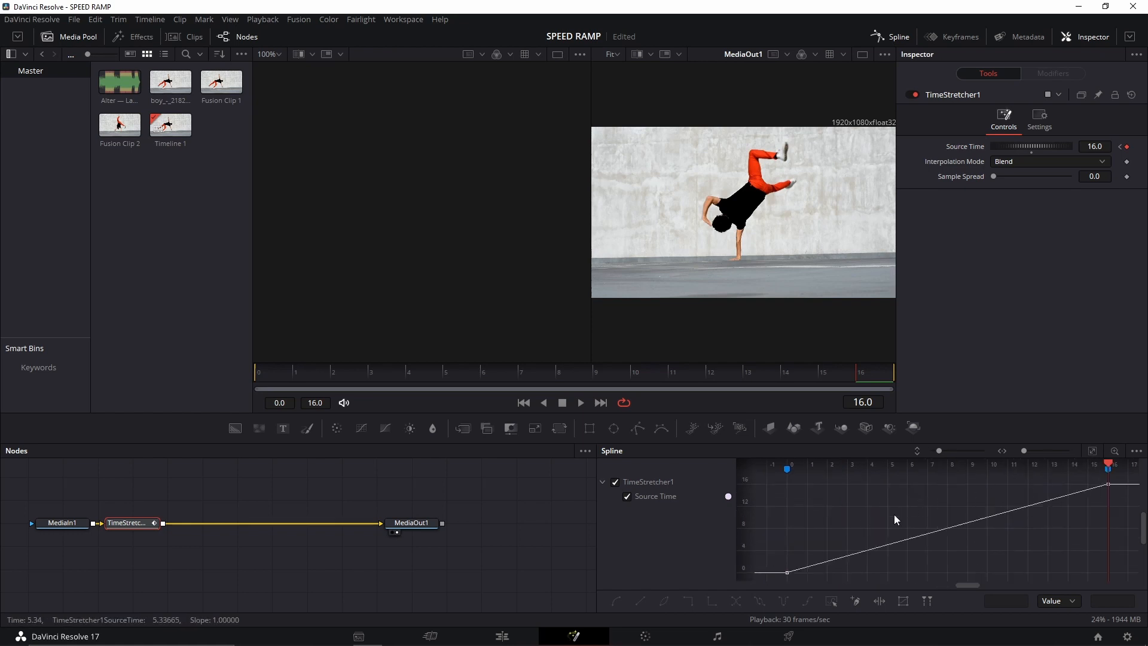
{"action": "key", "text": "ctrl+a"}
{"action": "key", "text": "s"}
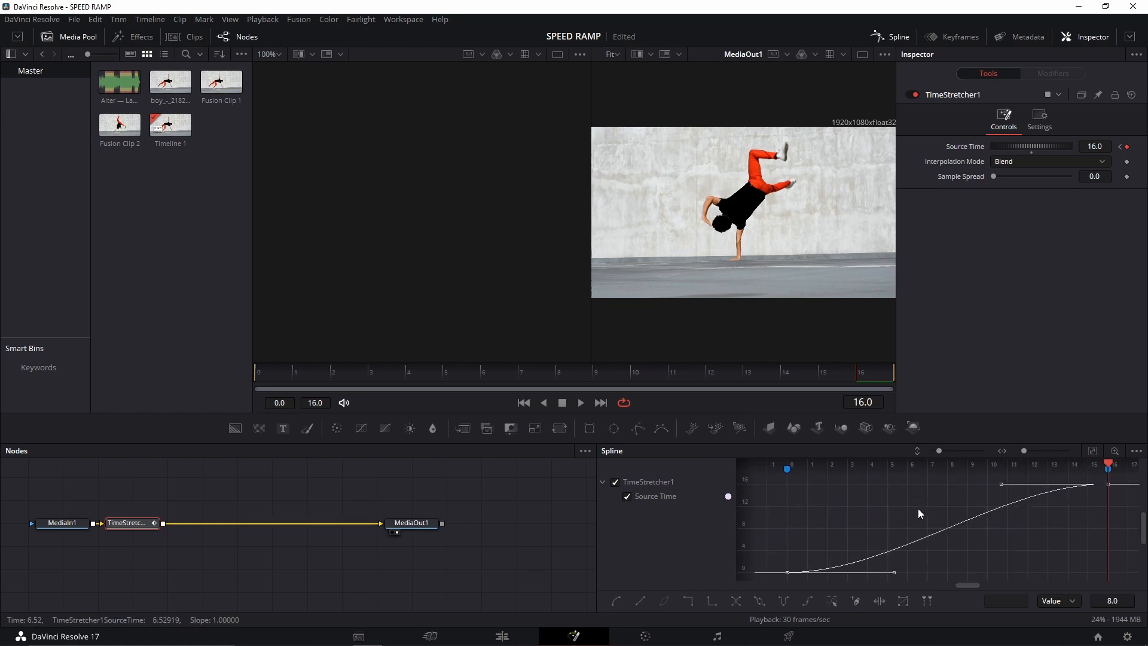
Display the ease values for the second Fusion clip's selected Source Time keyframes and set Ease In to 100
{"action": "key", "text": "t"}
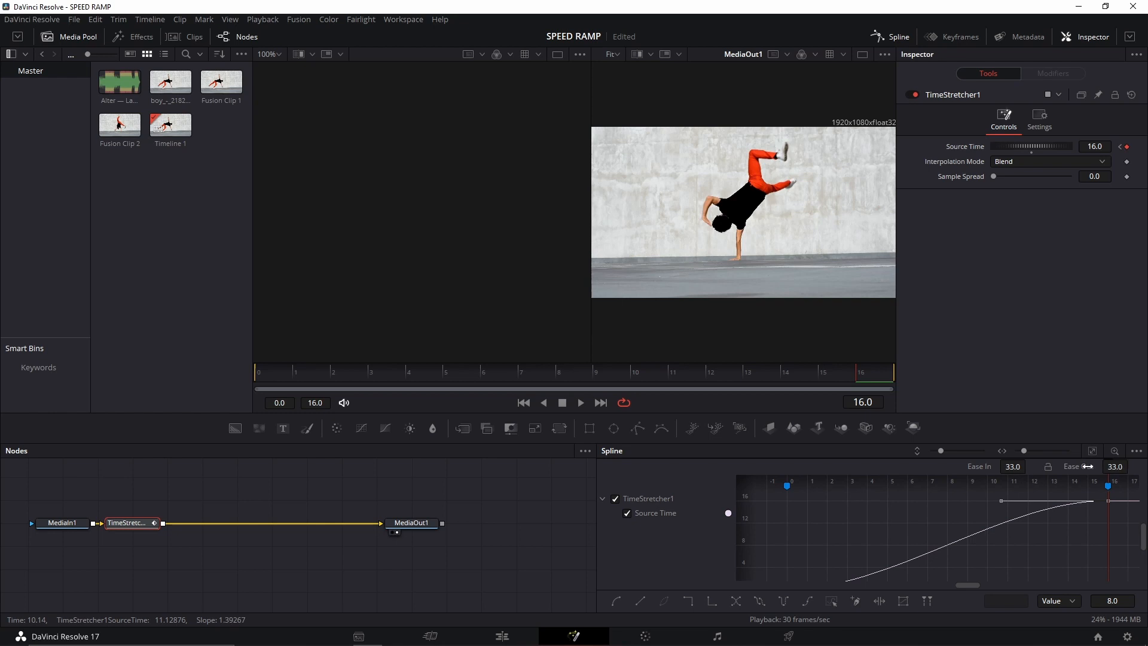
{"action": "left_click_drag", "start_coordinate": [996, 515], "coordinate": [1004, 517]}
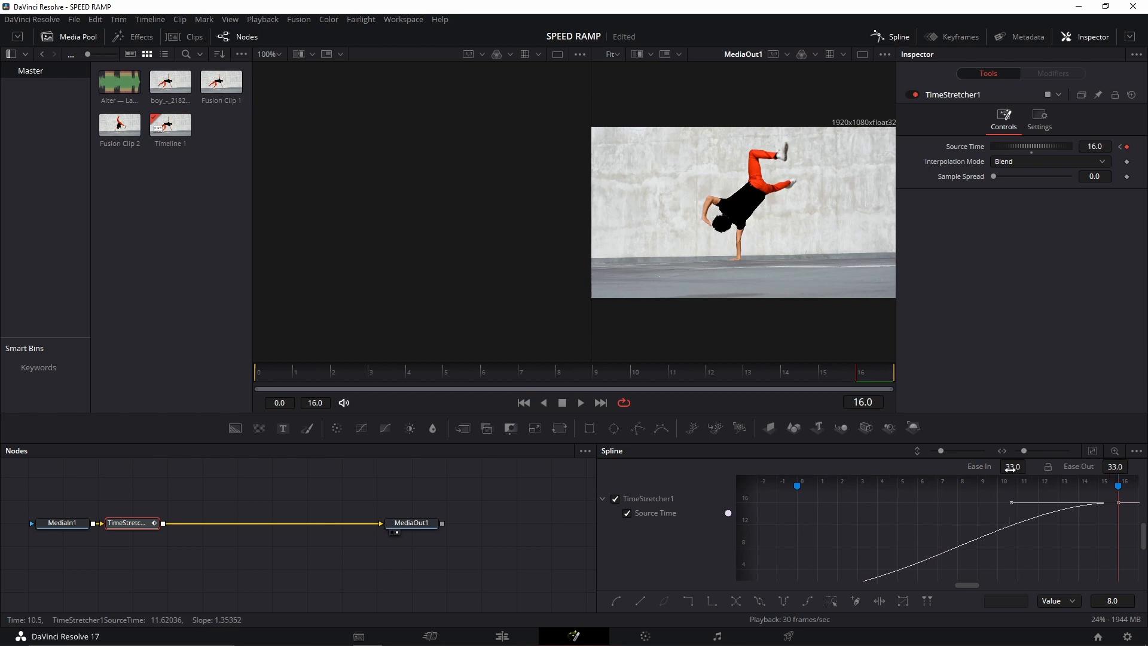
{"action": "left_click_drag", "start_coordinate": [1010, 469], "coordinate": [1059, 469]}
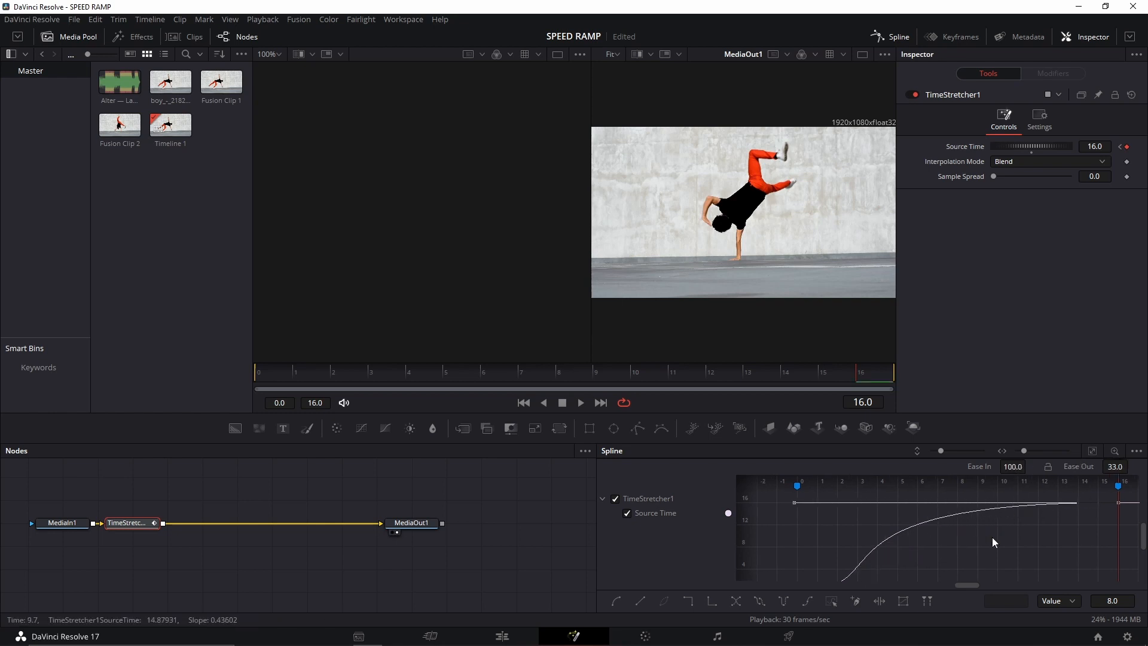
{"action": "left_click_drag", "start_coordinate": [968, 549], "coordinate": [960, 536]}
{"action": "scroll", "coordinate": [960, 537], "scroll_direction": "down", "scroll_amount": 2}
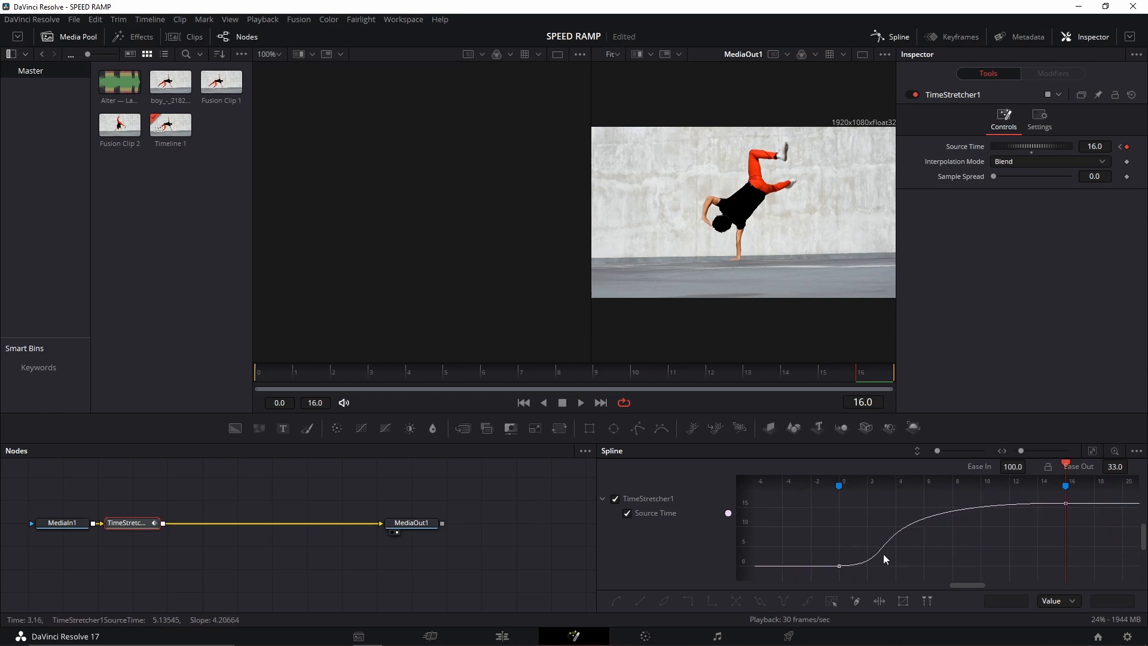
Return to the Edit page and play the timeline twice from the start to review both retimed segments against the music
{"action": "left_click", "coordinate": [501, 637]}
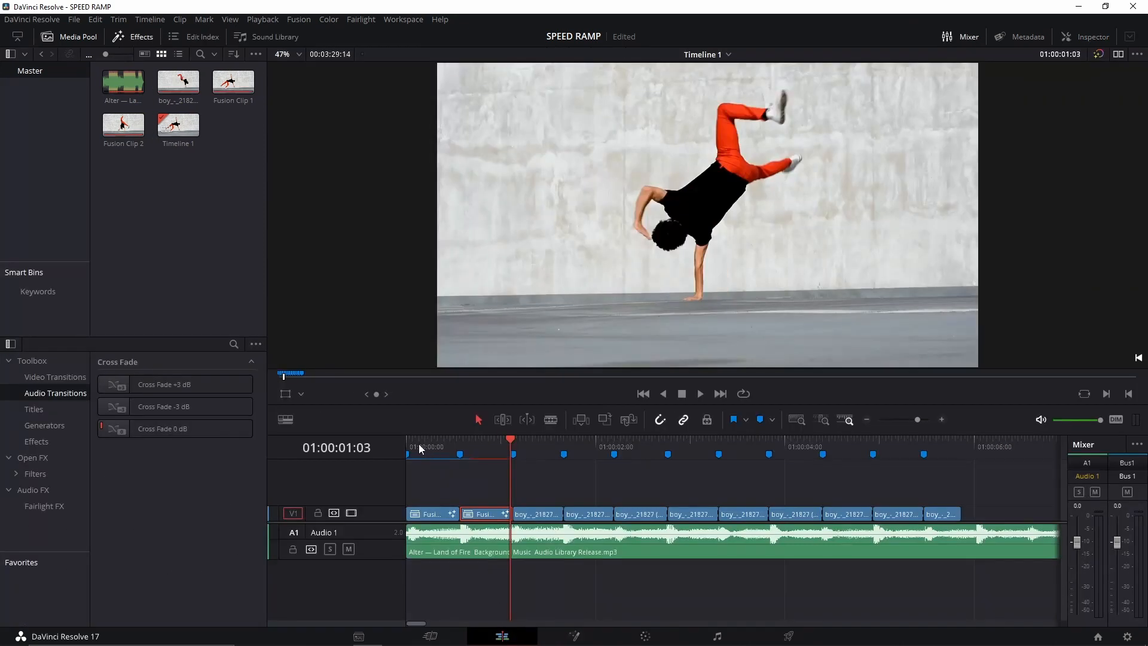
{"action": "left_click", "coordinate": [408, 446]}
{"action": "left_click", "coordinate": [480, 482]}
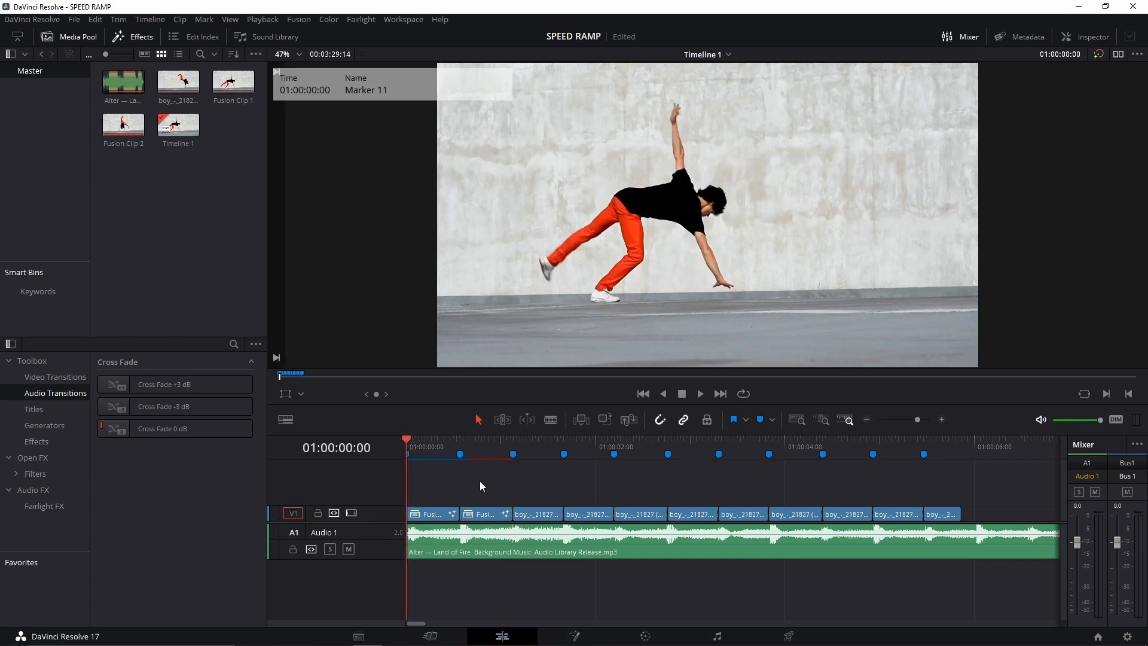
{"action": "key", "text": "space"}
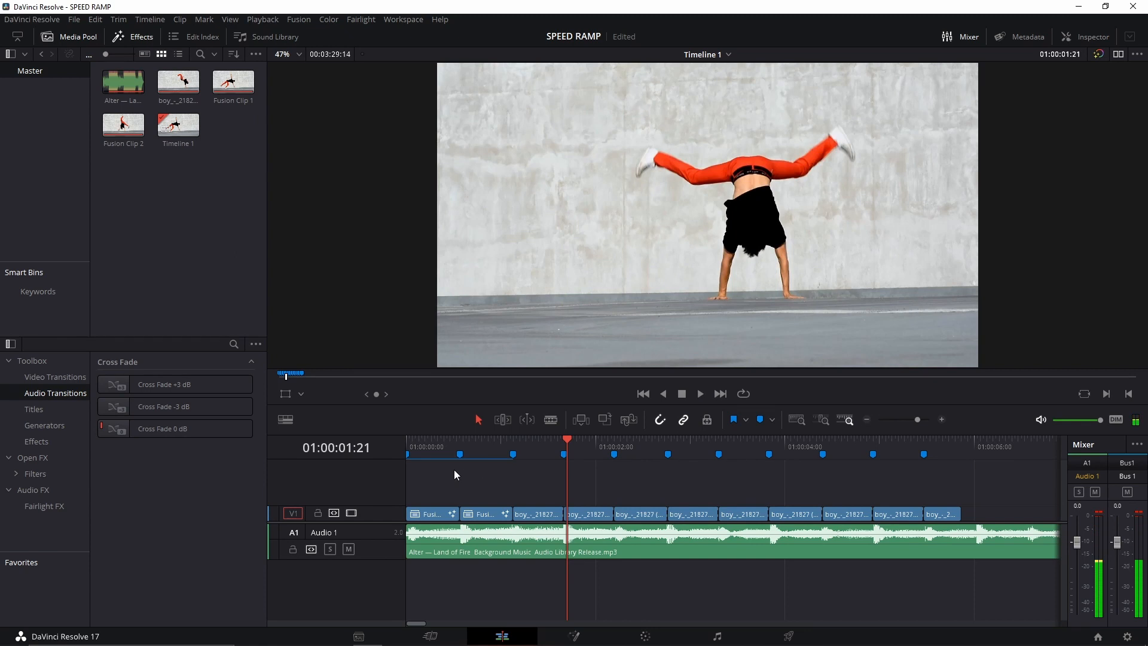
{"action": "left_click", "coordinate": [403, 445]}
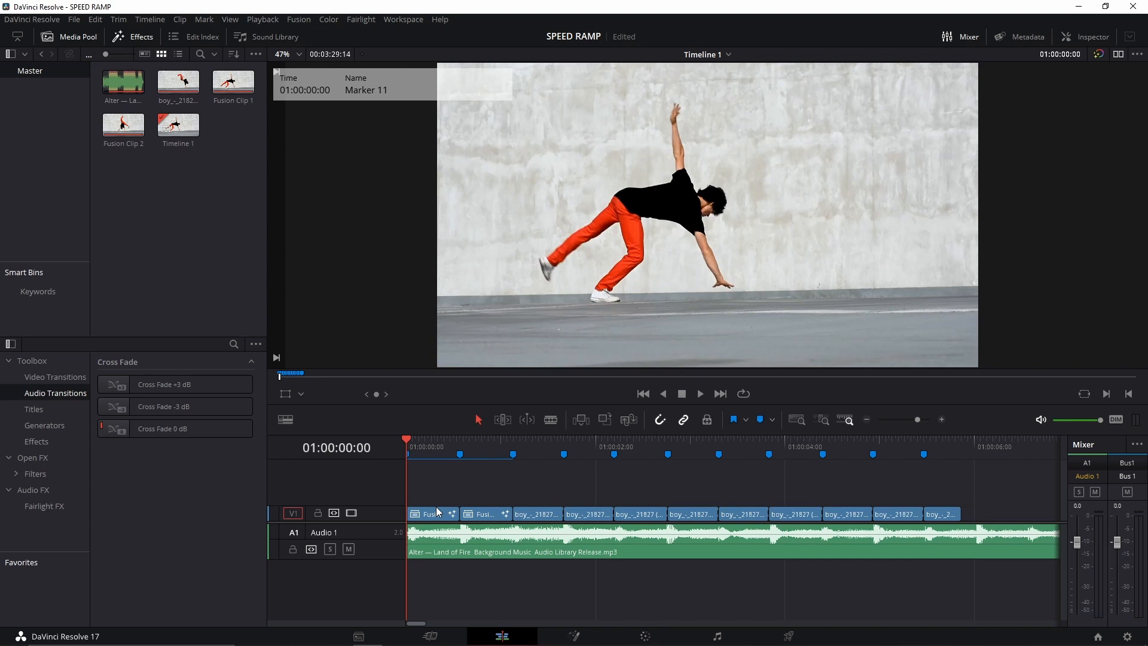
{"action": "key", "text": "space"}
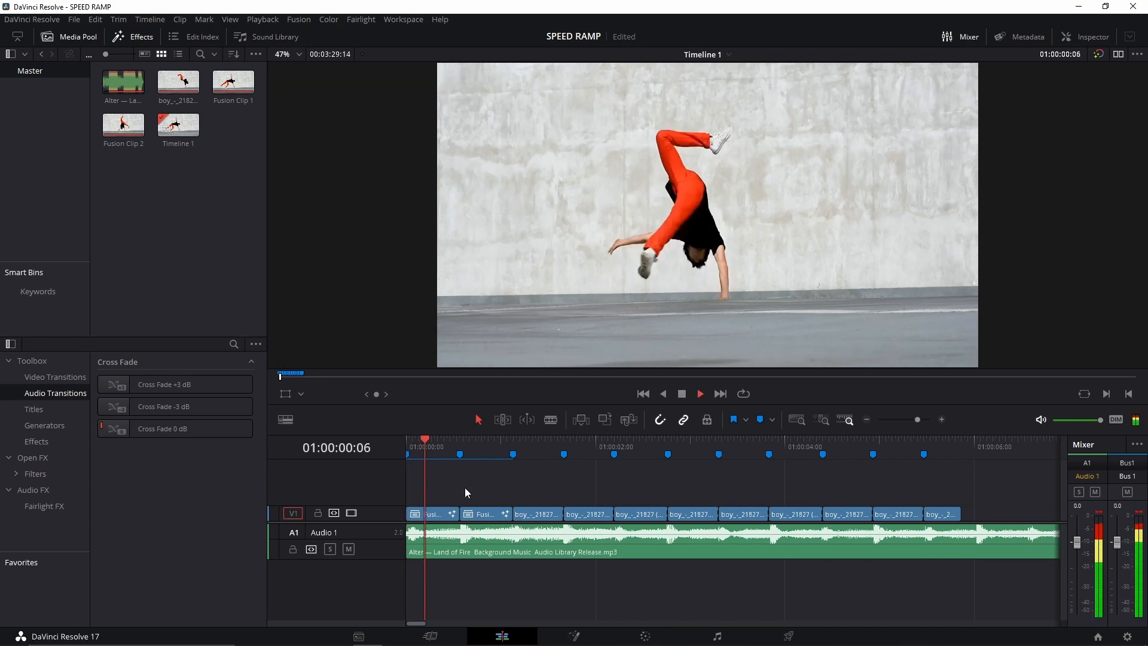
{"action": "key", "text": "space"}
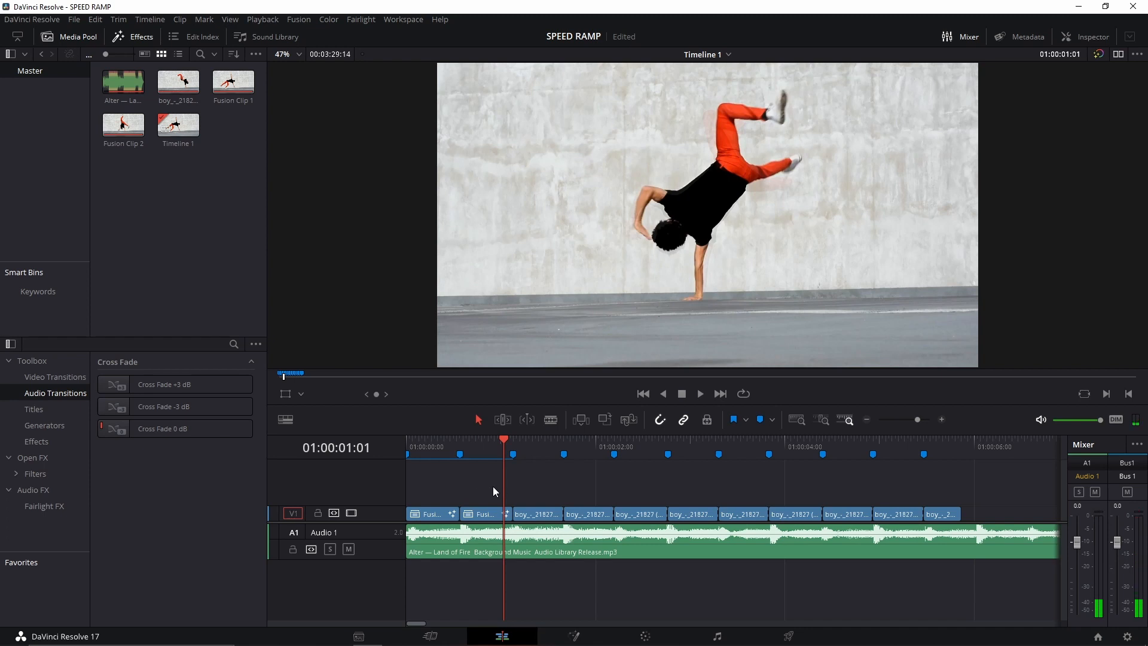
Convert the third clip segment on the timeline into a new Fusion clip and open it on the Fusion page
{"action": "left_click", "coordinate": [529, 447]}
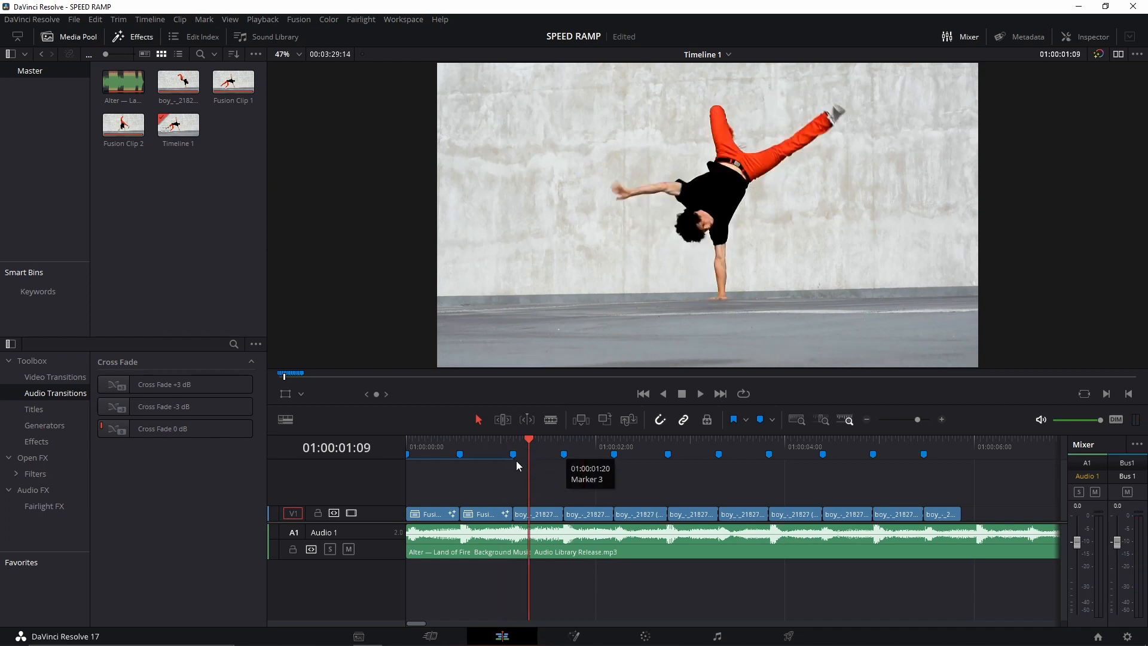
{"action": "right_click", "coordinate": [536, 512]}
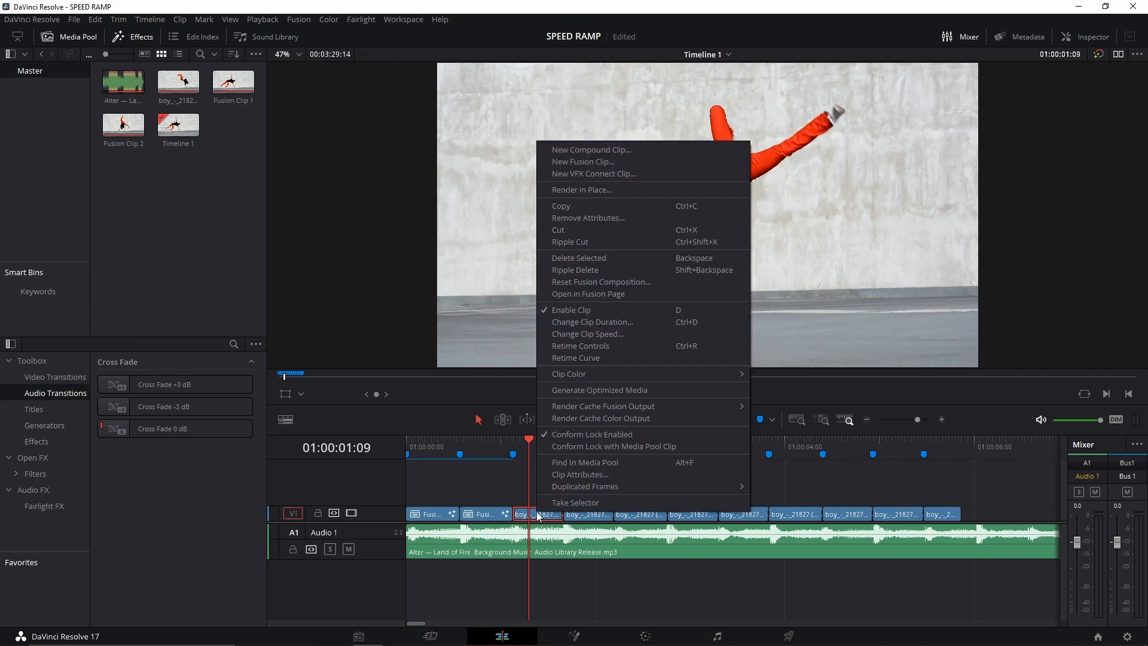
{"action": "left_click", "coordinate": [579, 162]}
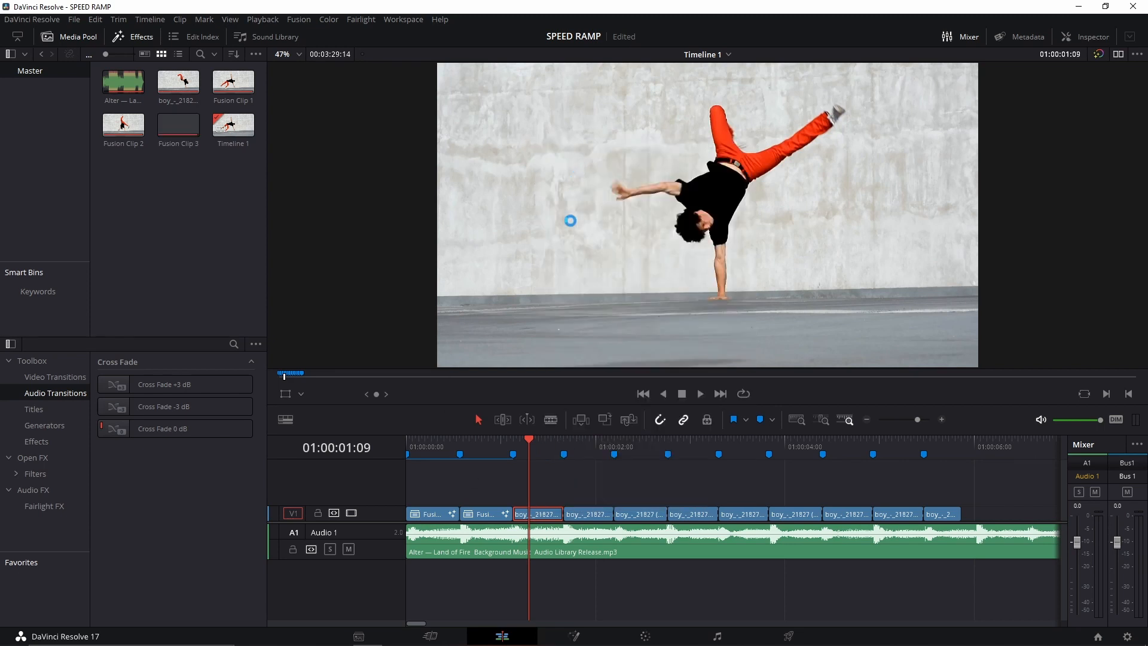
{"action": "left_click", "coordinate": [585, 639]}
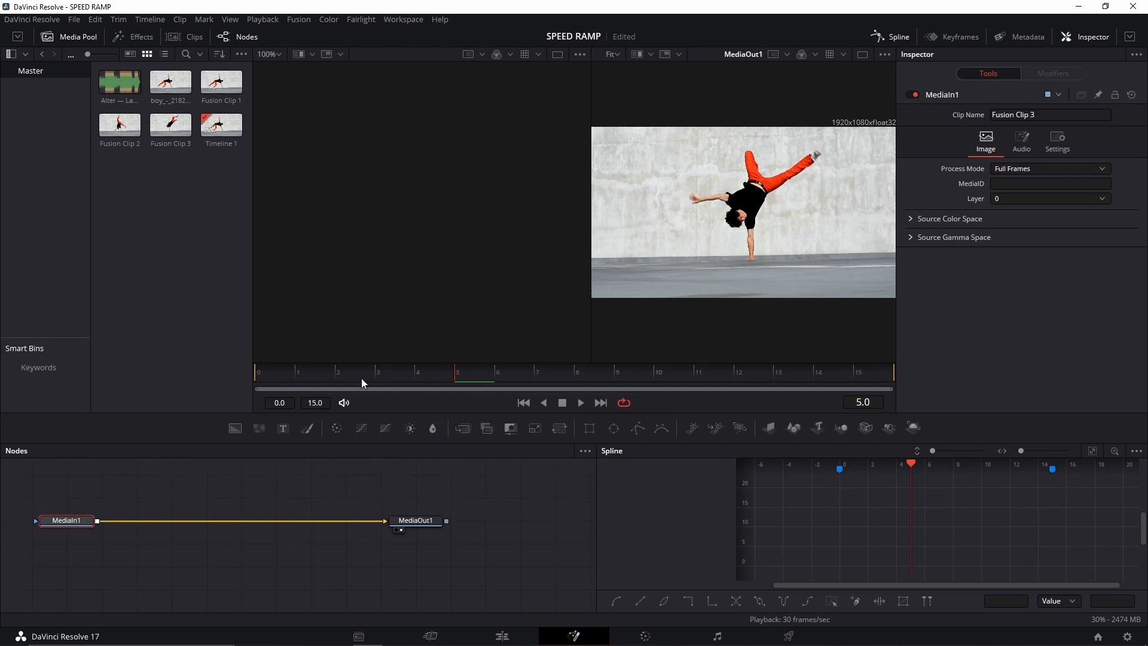
Go to frame 0 of the third Fusion clip and add a Time Stretcher between MediaIn1 and MediaOut1
{"action": "left_click_drag", "start_coordinate": [362, 379], "coordinate": [259, 379]}
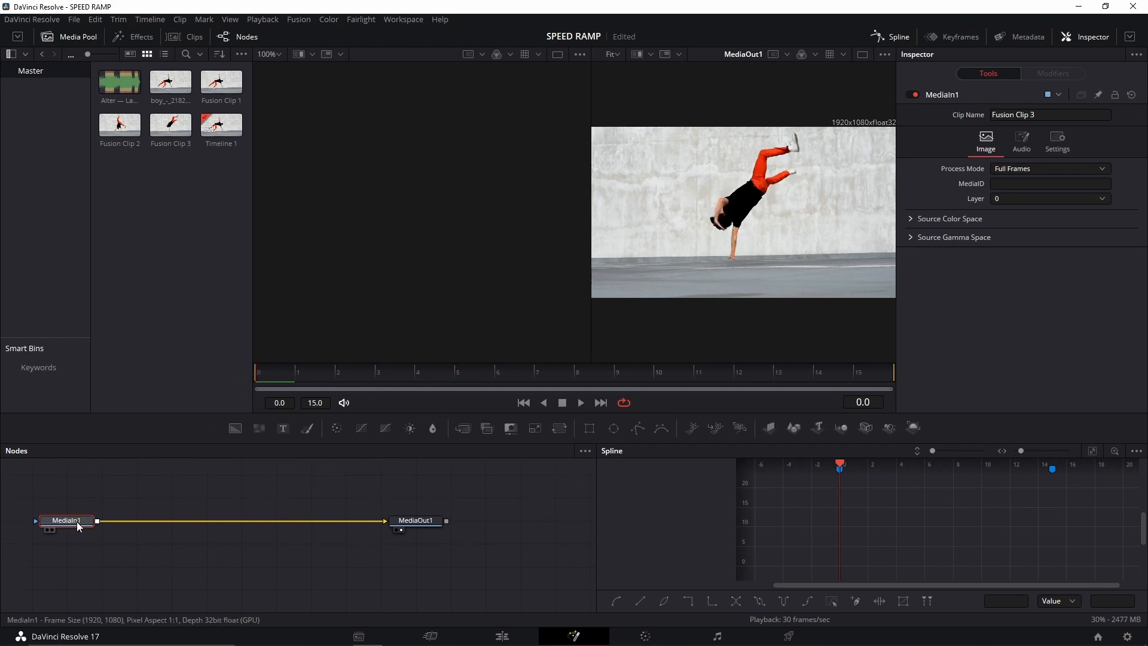
{"action": "key", "text": "shift+space"}
{"action": "type", "text": "tst"}
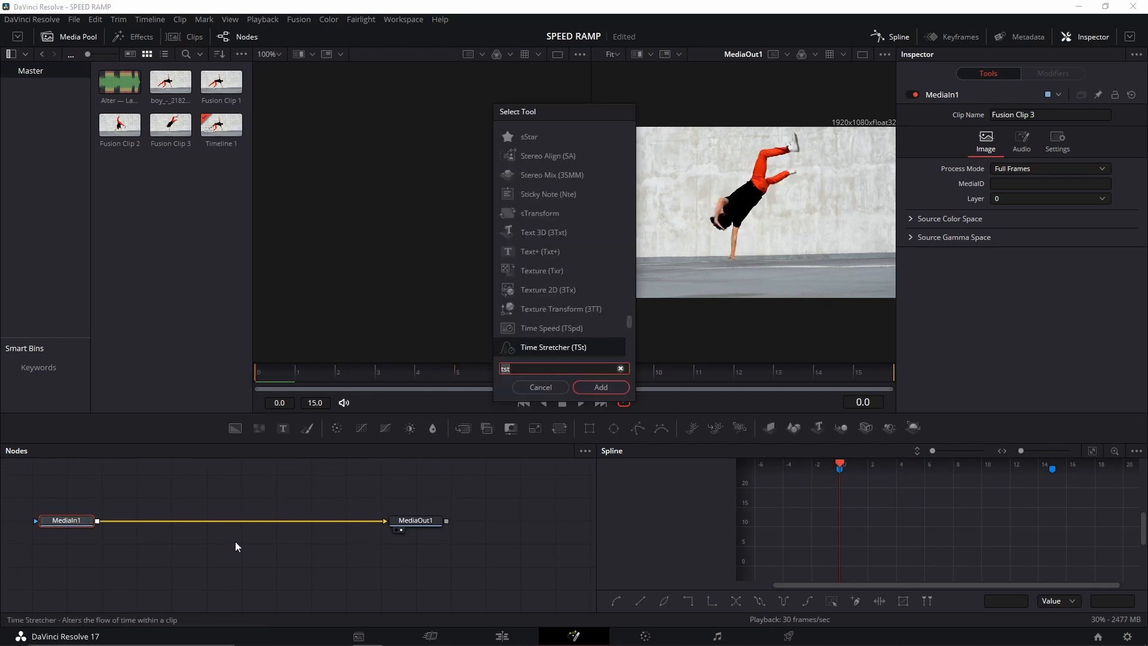
{"action": "left_click", "coordinate": [603, 387]}
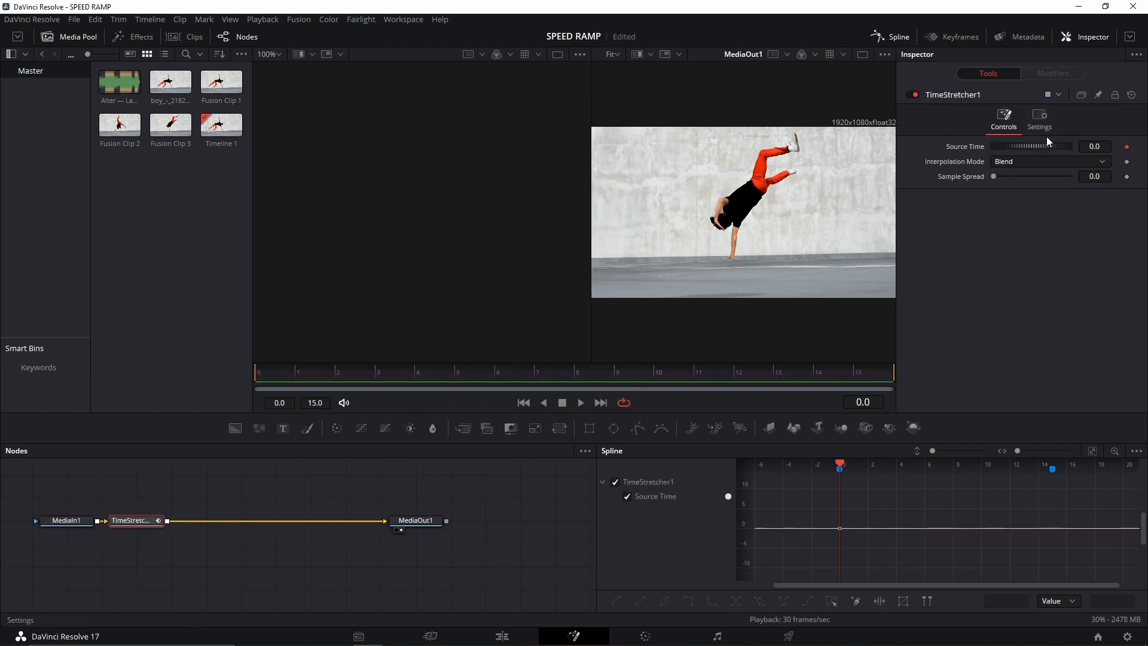
Keyframe the third Fusion clip's Source Time at 15 on its last frame, frame 15
{"action": "left_click_drag", "start_coordinate": [826, 374], "coordinate": [885, 401]}
{"action": "left_click", "coordinate": [1096, 146]}
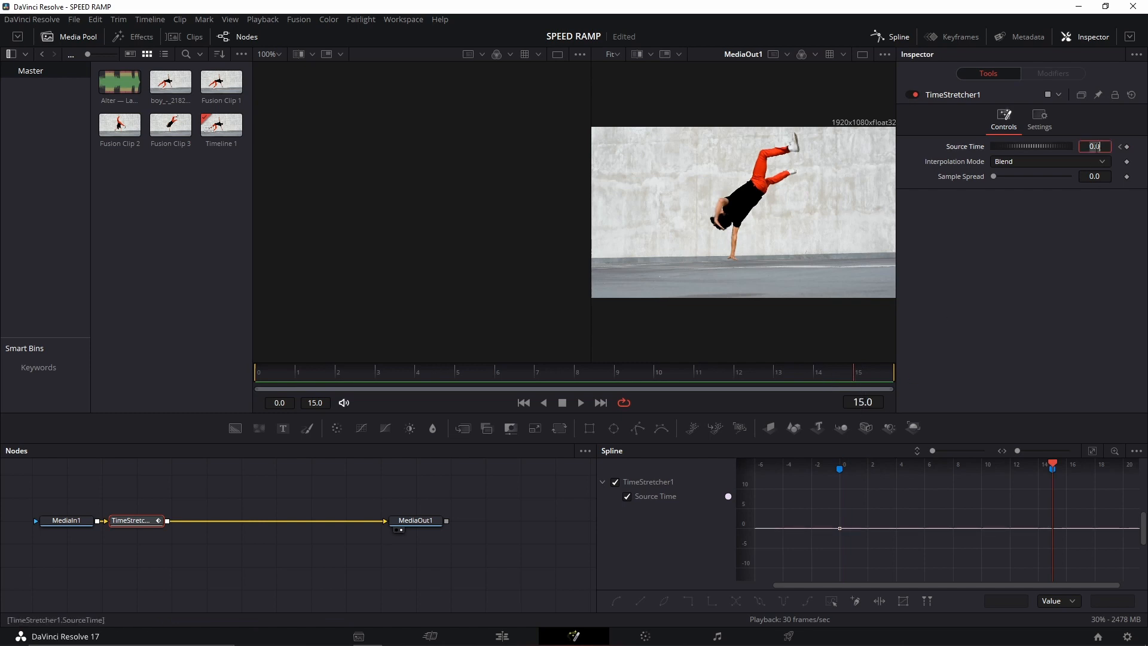
{"action": "type", "text": "15"}
{"action": "key", "text": "Return"}
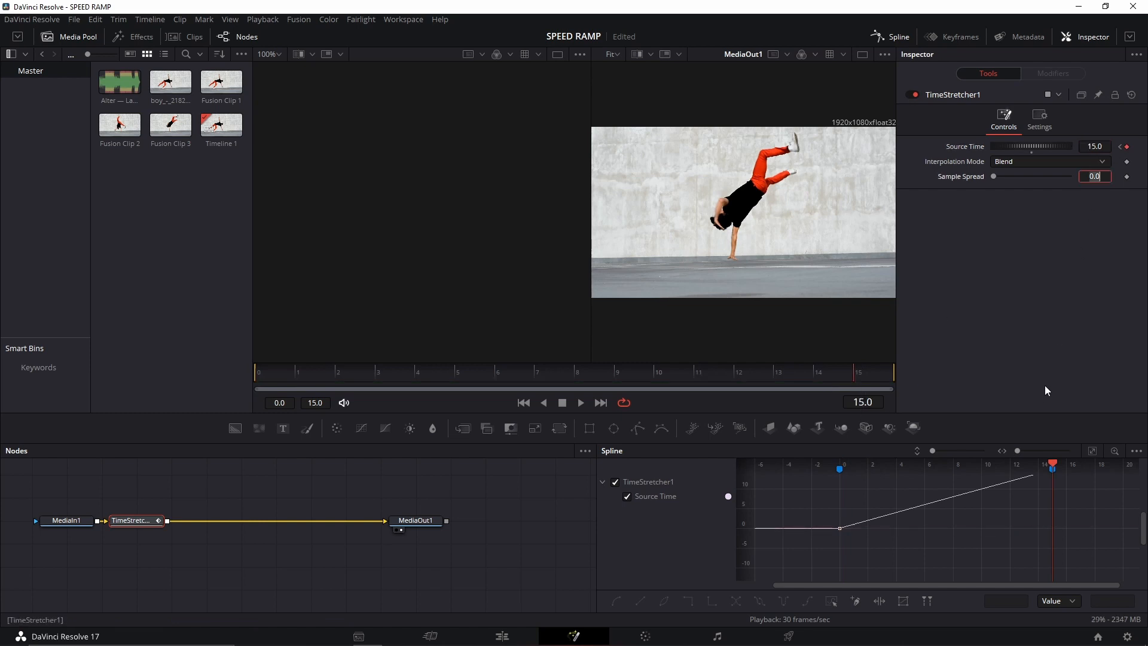
Smooth the third Fusion clip's Source Time curve between all its keyframes and set Ease In to 100
{"action": "left_click", "coordinate": [1094, 451]}
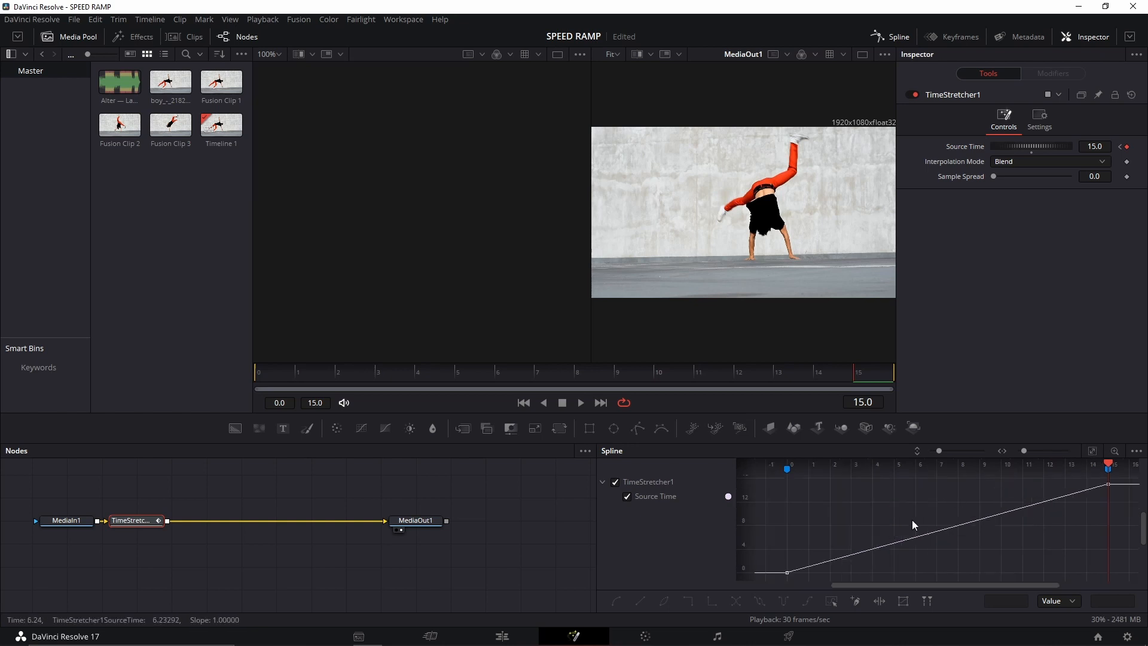
{"action": "key", "text": "ctrl+a"}
{"action": "key", "text": "s"}
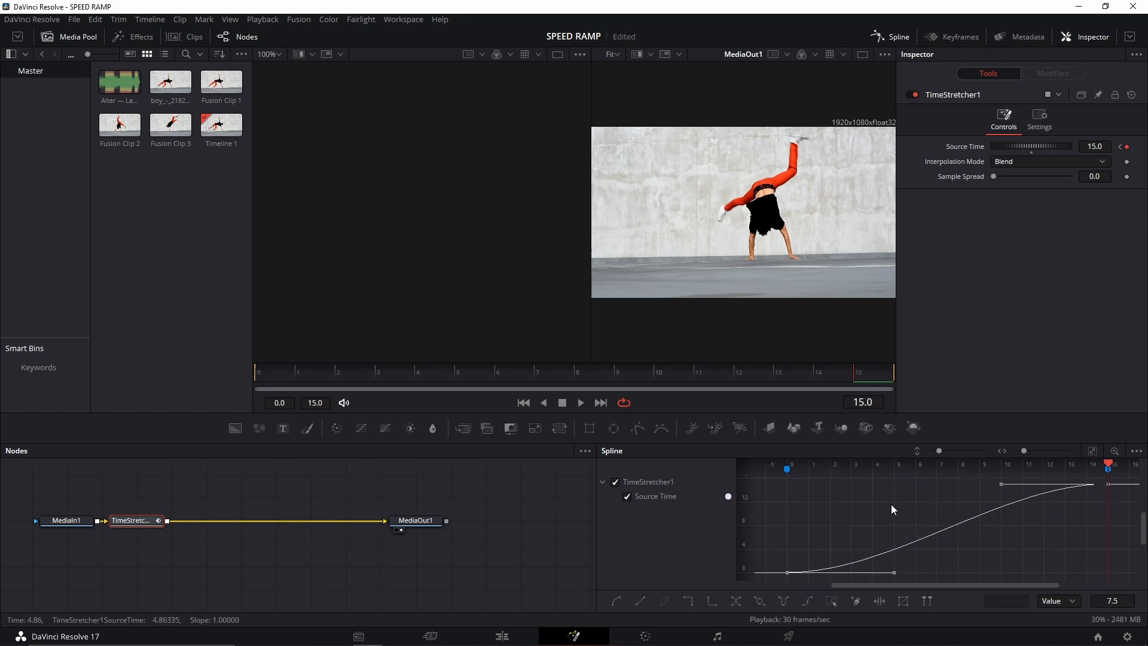
{"action": "key", "text": "t"}
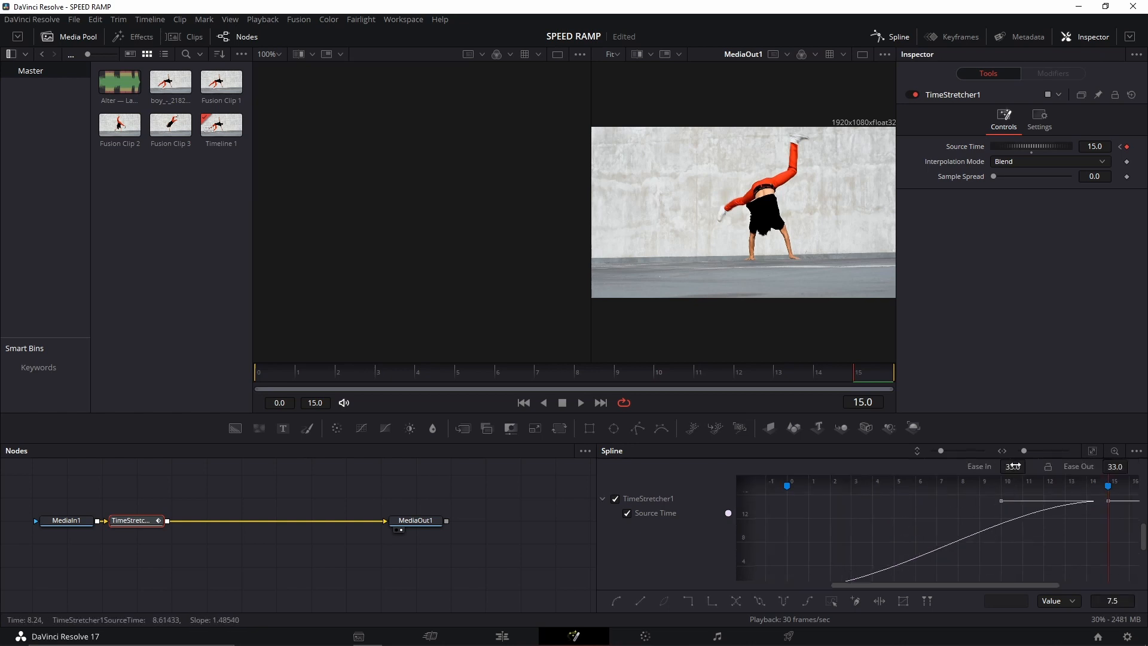
{"action": "left_click_drag", "start_coordinate": [1012, 466], "coordinate": [1052, 466]}
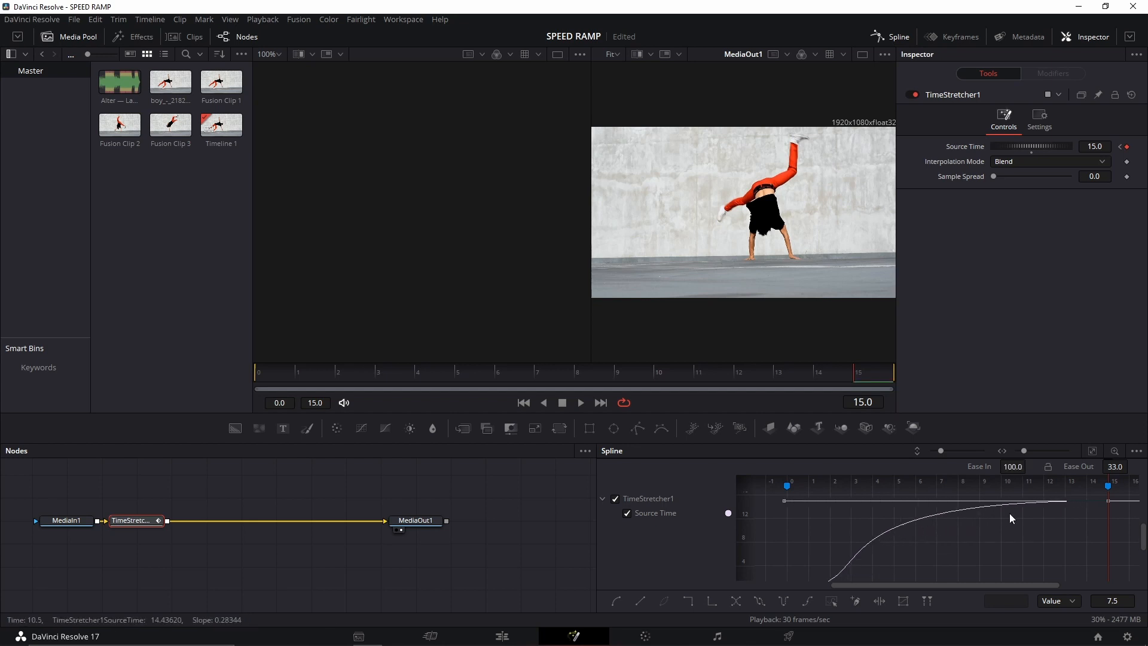
{"action": "left_click", "coordinate": [927, 545]}
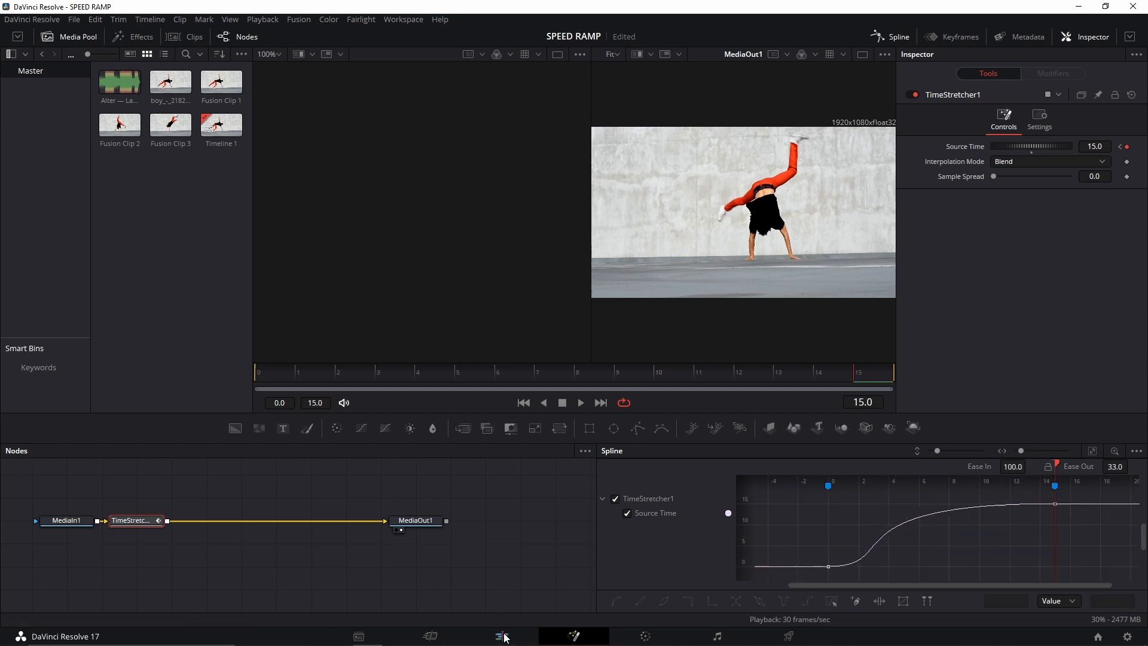
Return to the Edit page, move to the fourth clip segment and open it as a Fusion clip on the Fusion page
{"action": "left_click", "coordinate": [502, 636]}
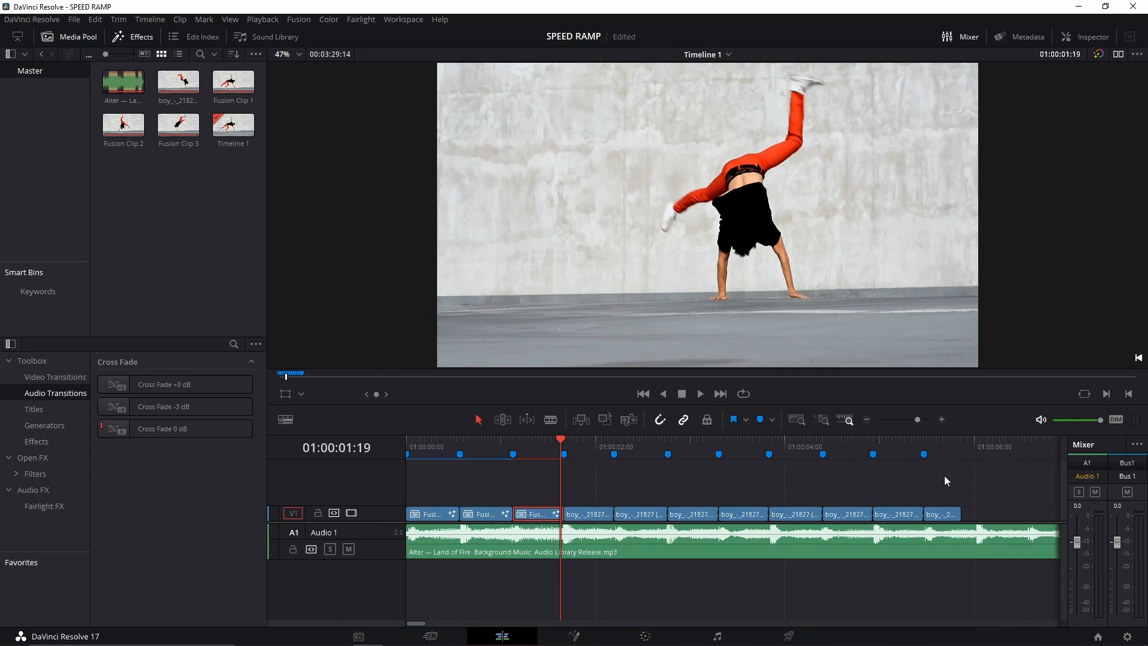
{"action": "left_click", "coordinate": [577, 446]}
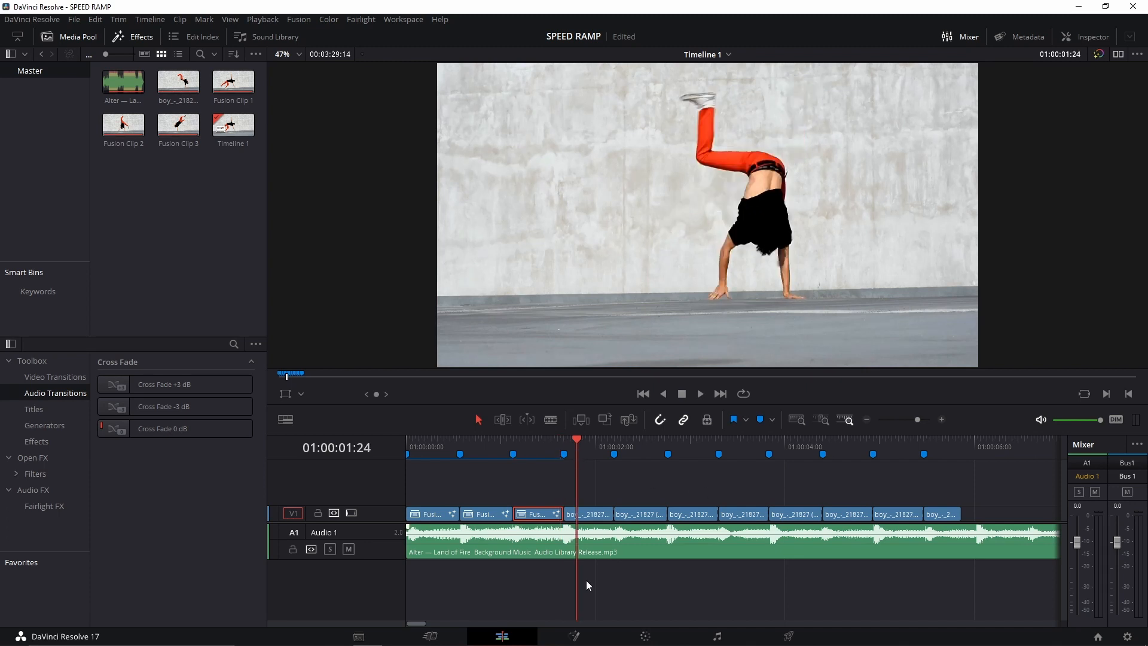
{"action": "left_click", "coordinate": [575, 636]}
Retime the fourth Fusion clip with an eased Time Stretcher after MediaIn1, keyframing Source Time at 15 on frame 15
{"action": "left_click", "coordinate": [84, 524]}
{"action": "key", "text": "shift+space"}
{"action": "key", "text": "Return"}
{"action": "left_click", "coordinate": [1127, 147]}
{"action": "left_click", "coordinate": [863, 376]}
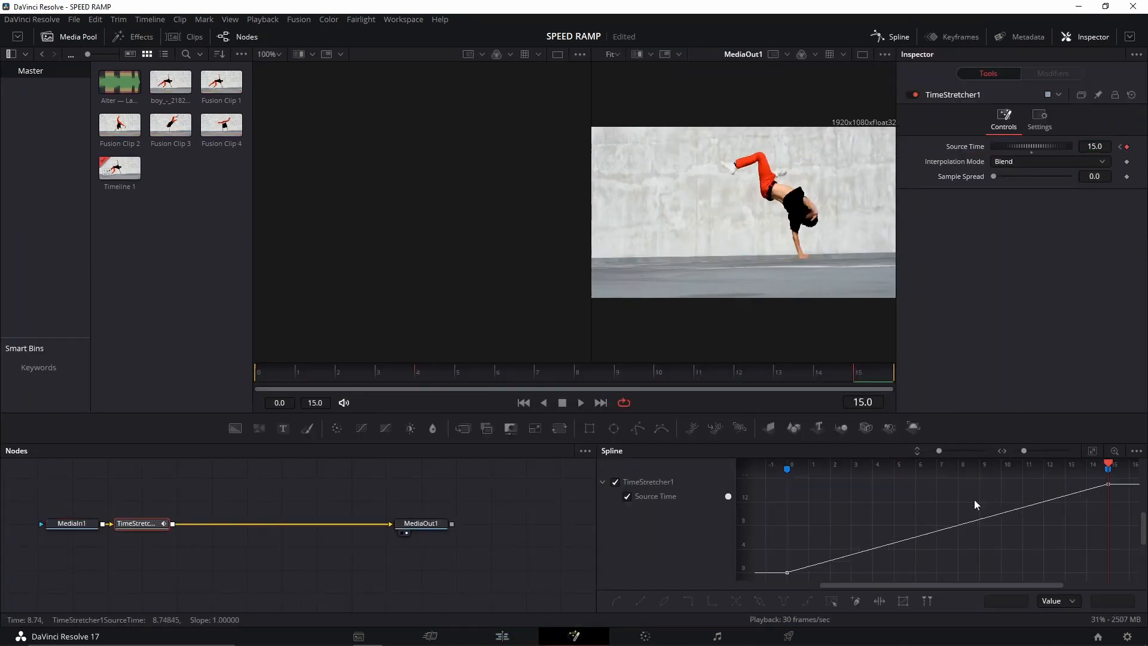
{"action": "key", "text": "shift+space"}
{"action": "type", "text": "t"}
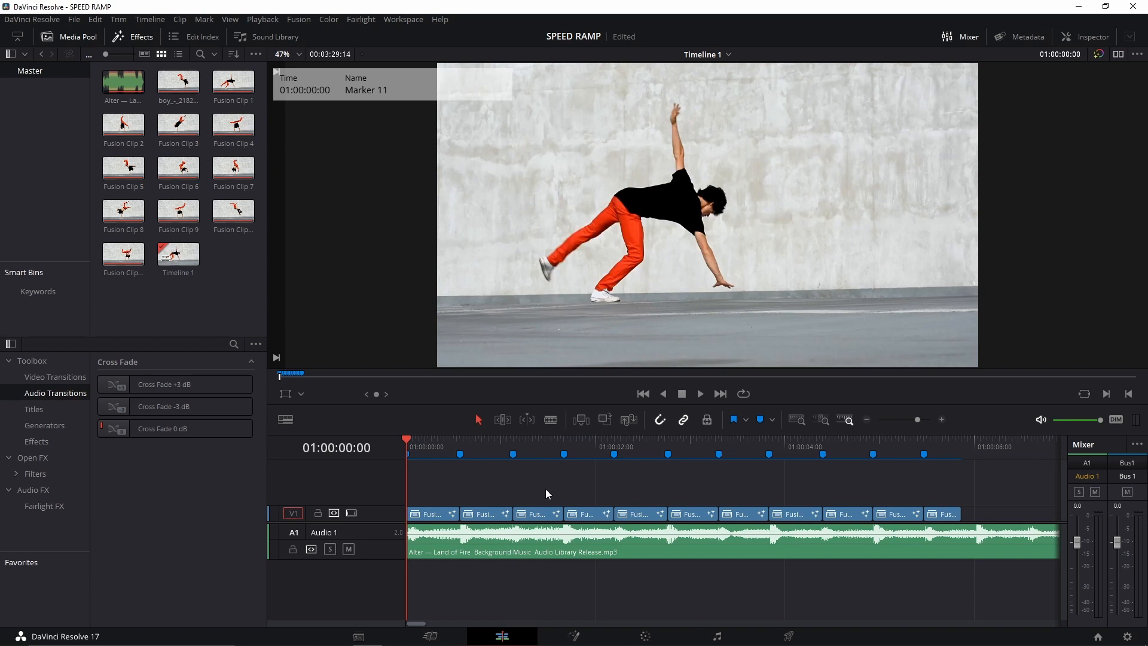
Play the timeline from the start through the last Fusion clip to review all speed ramps against the music
{"action": "key", "text": "space"}
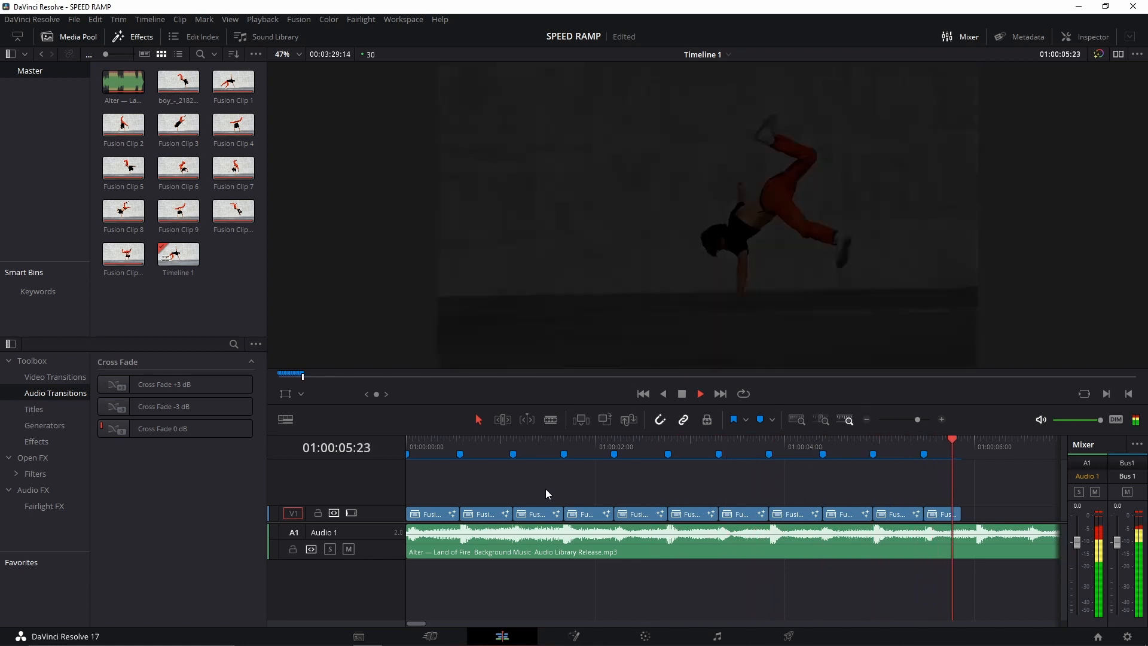
{"action": "key", "text": "space"}
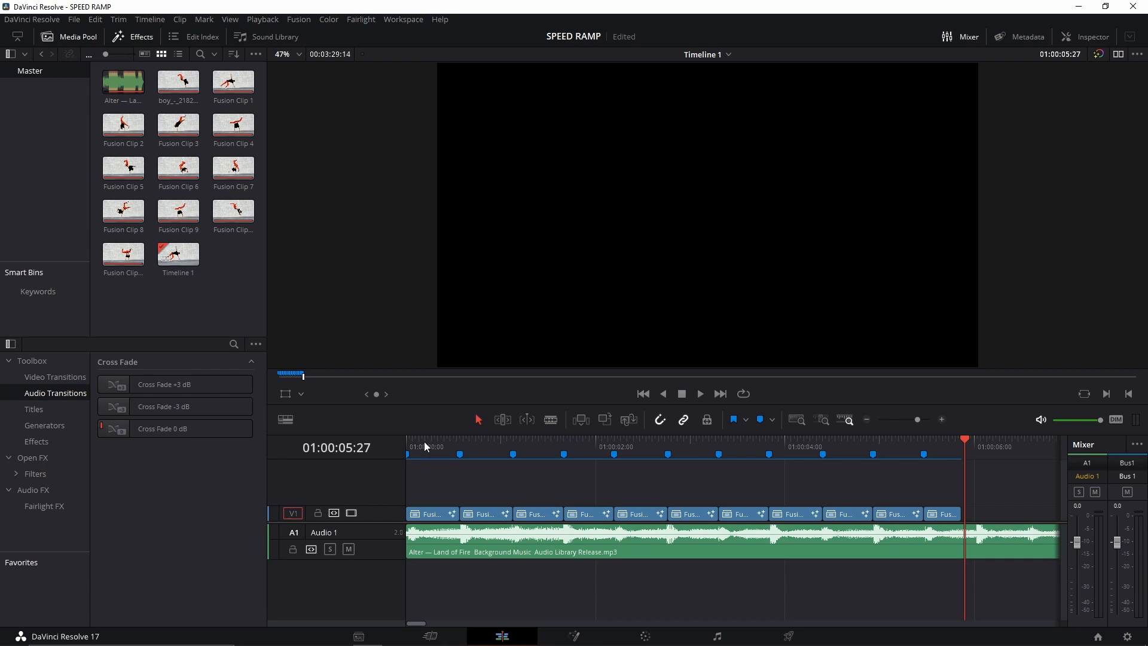
Open the first Fusion clip on the Fusion page and fit its Time Stretcher's Source Time curve in the Spline editor to examine the easing
{"action": "left_click", "coordinate": [424, 442]}
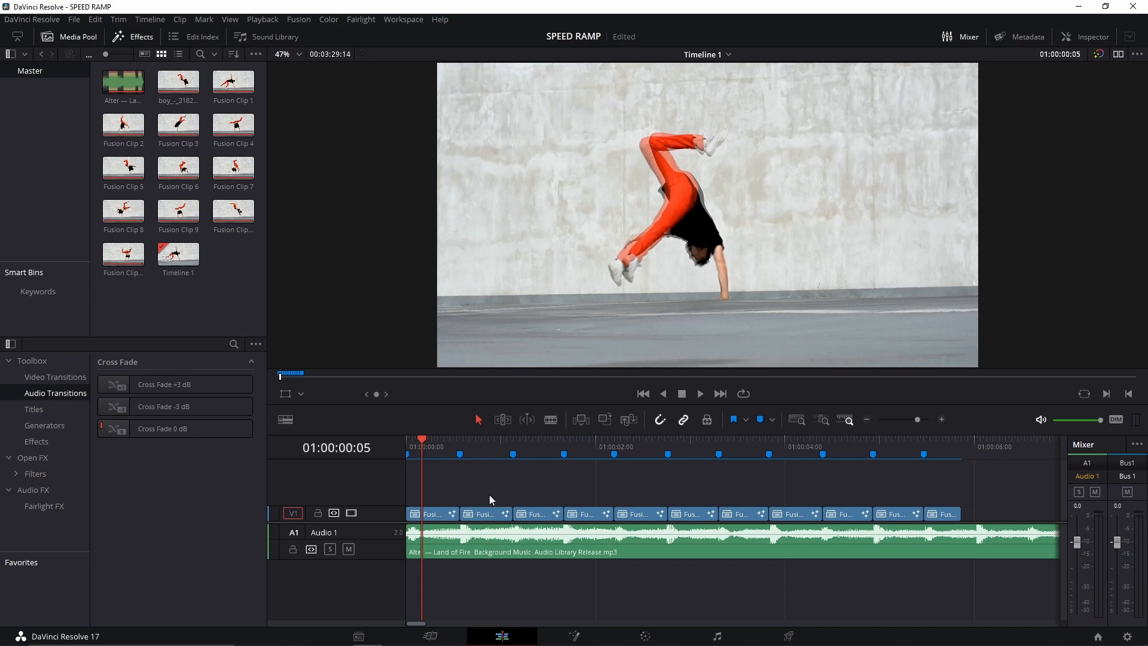
{"action": "left_click", "coordinate": [584, 636]}
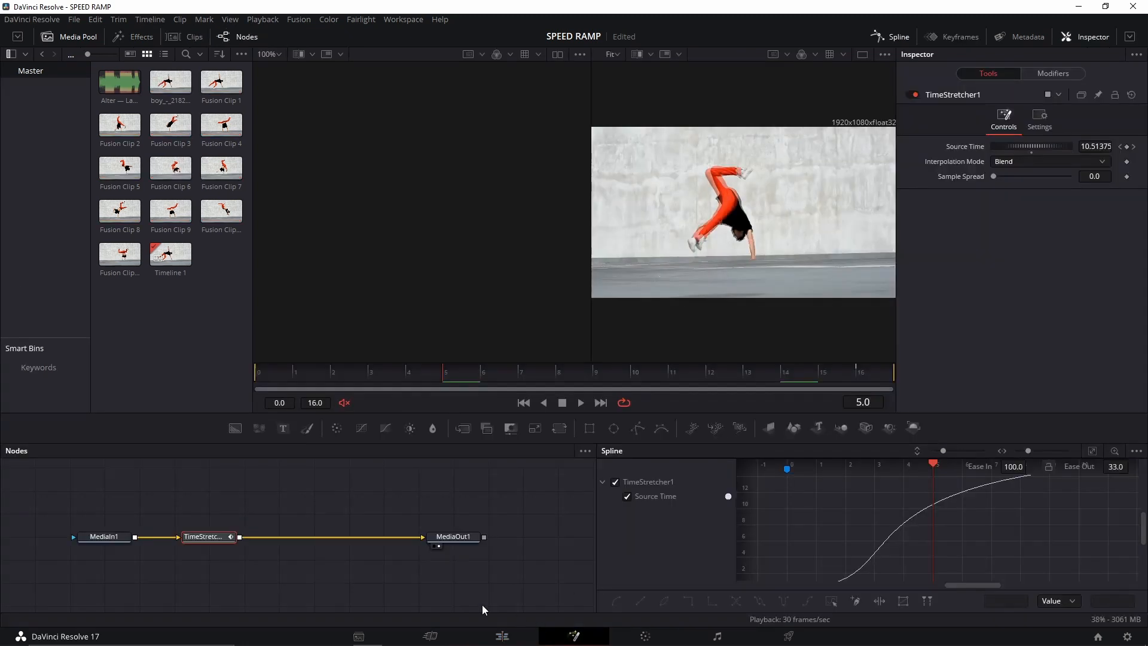
{"action": "left_click", "coordinate": [295, 515]}
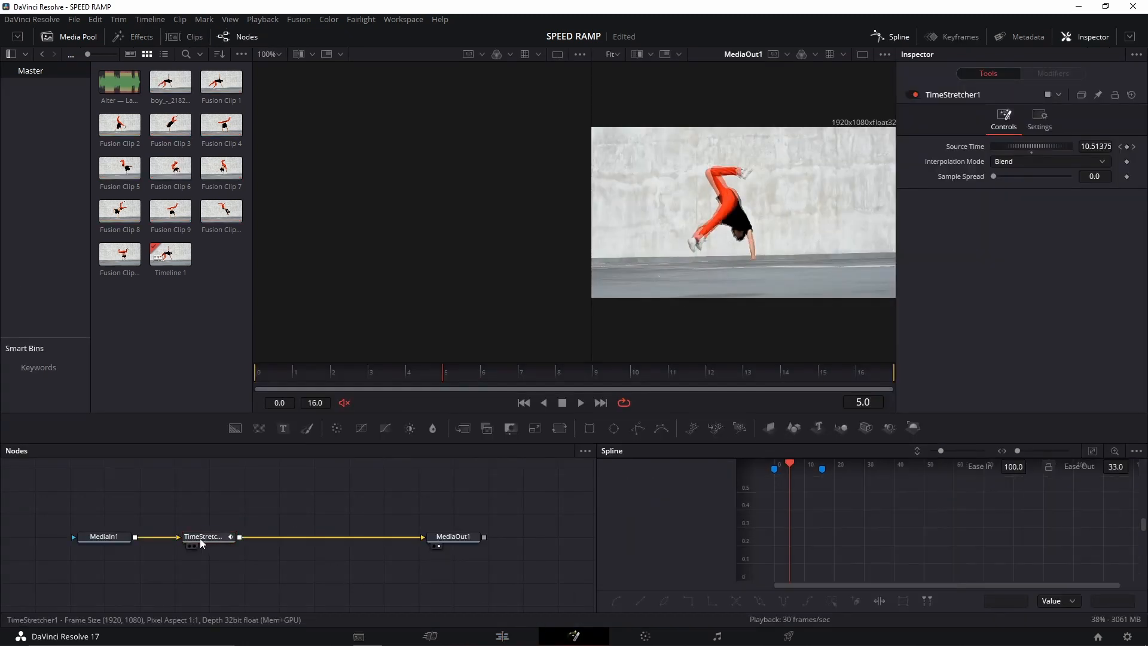
{"action": "left_click", "coordinate": [218, 537]}
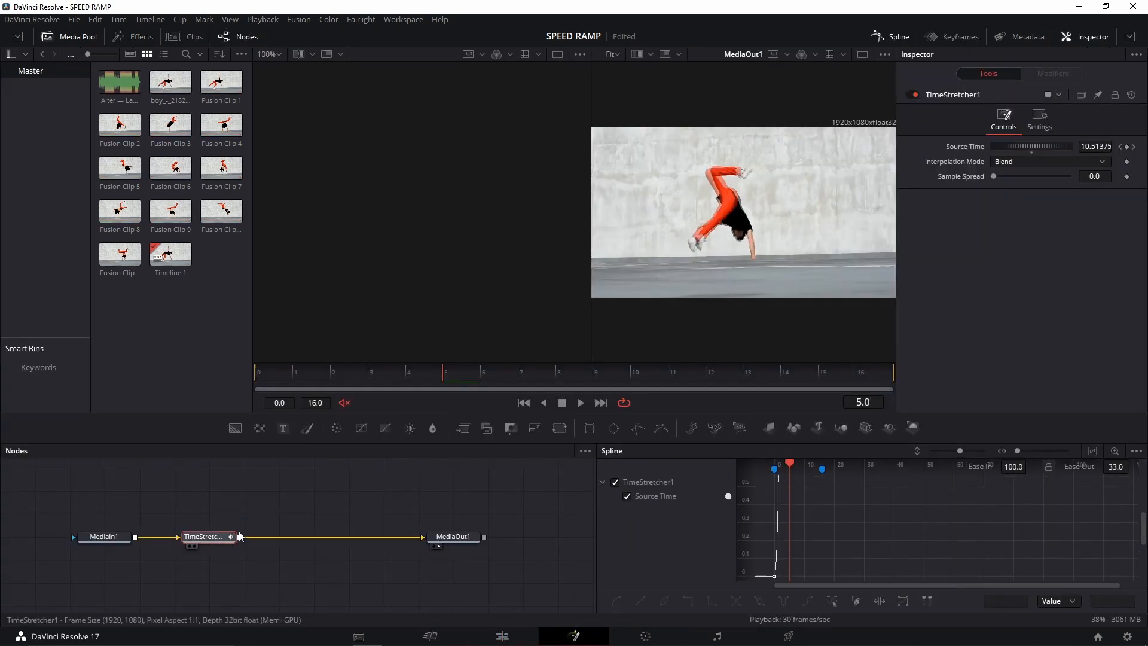
{"action": "left_click", "coordinate": [1093, 452]}
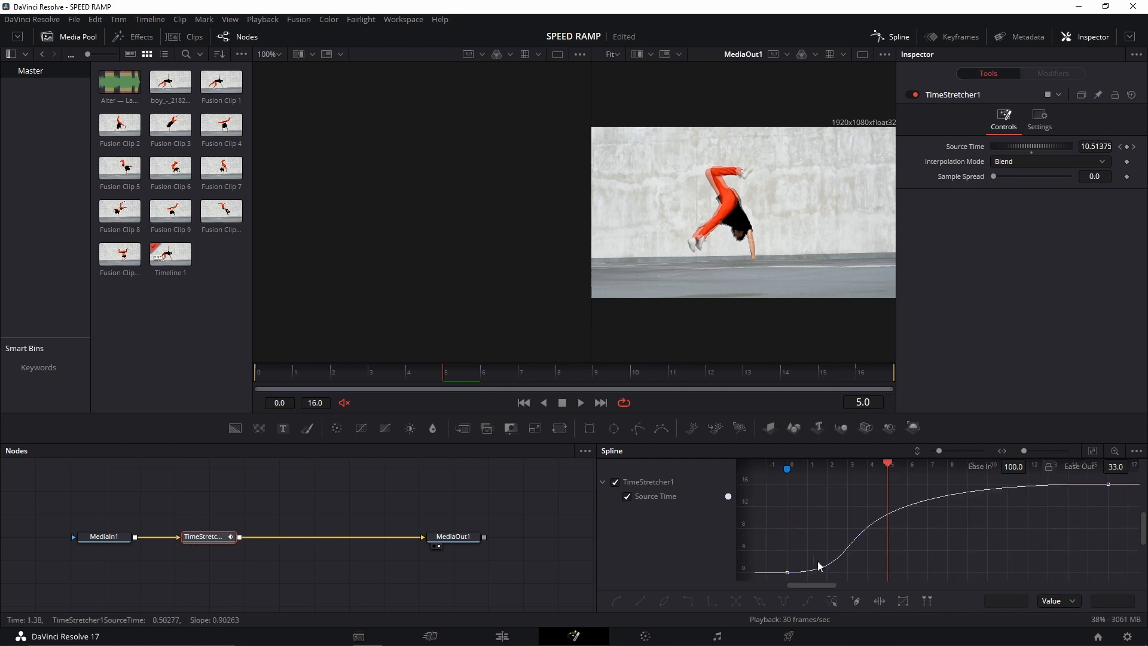